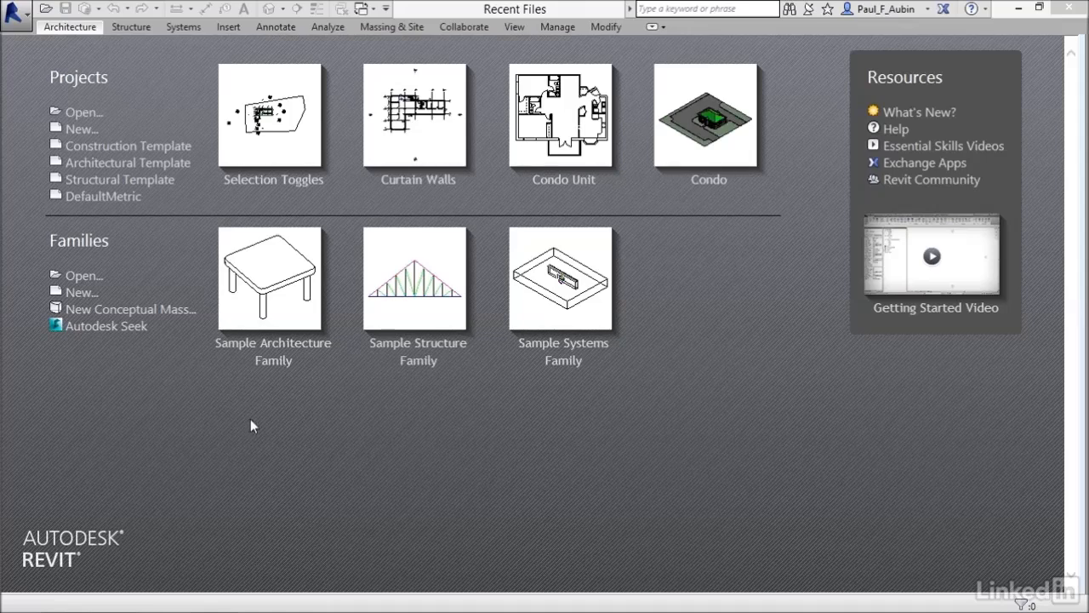
Start a new project and choose DefaultMetric as its template file
left_click(24, 18)
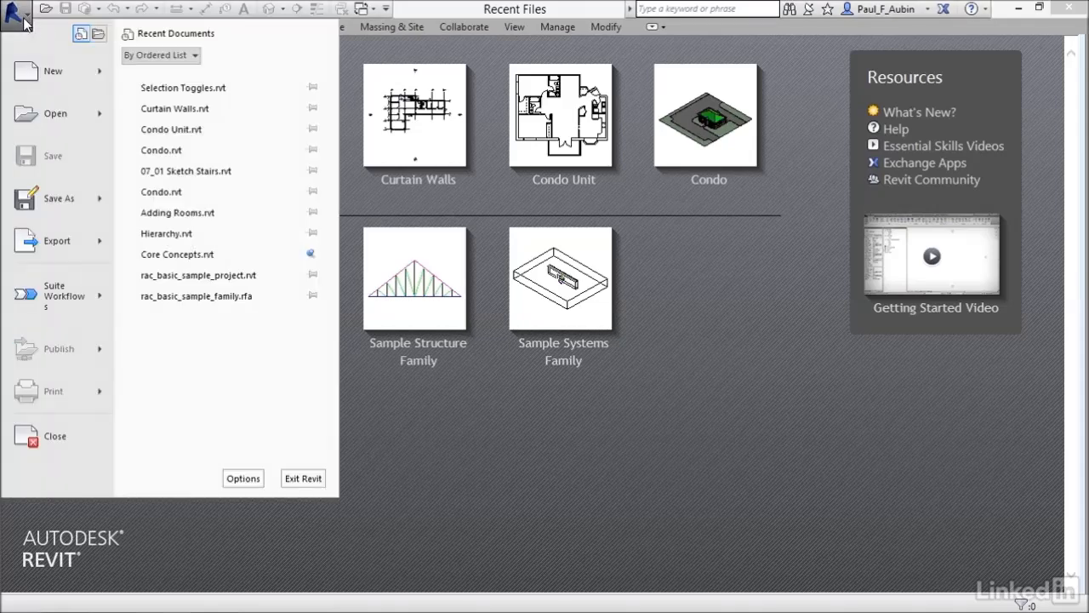
mouse_move(44, 82)
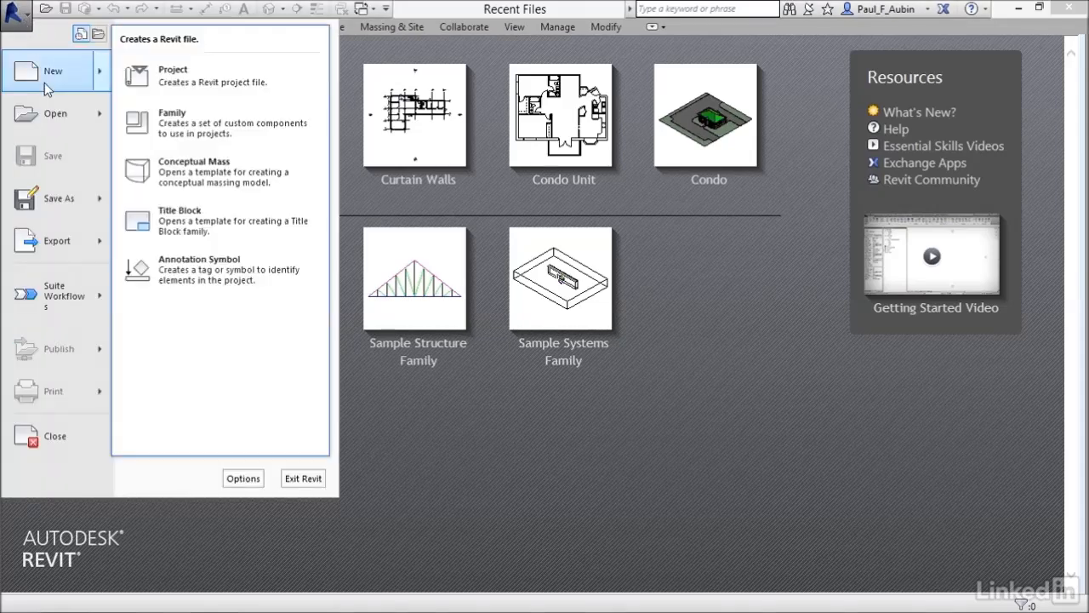
left_click(192, 86)
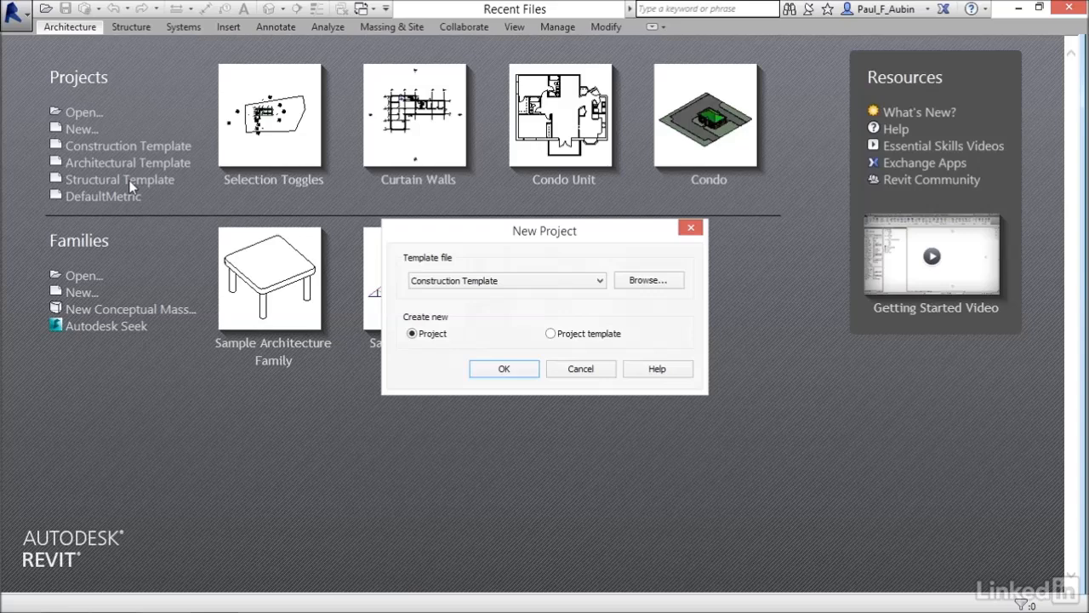
left_click(538, 284)
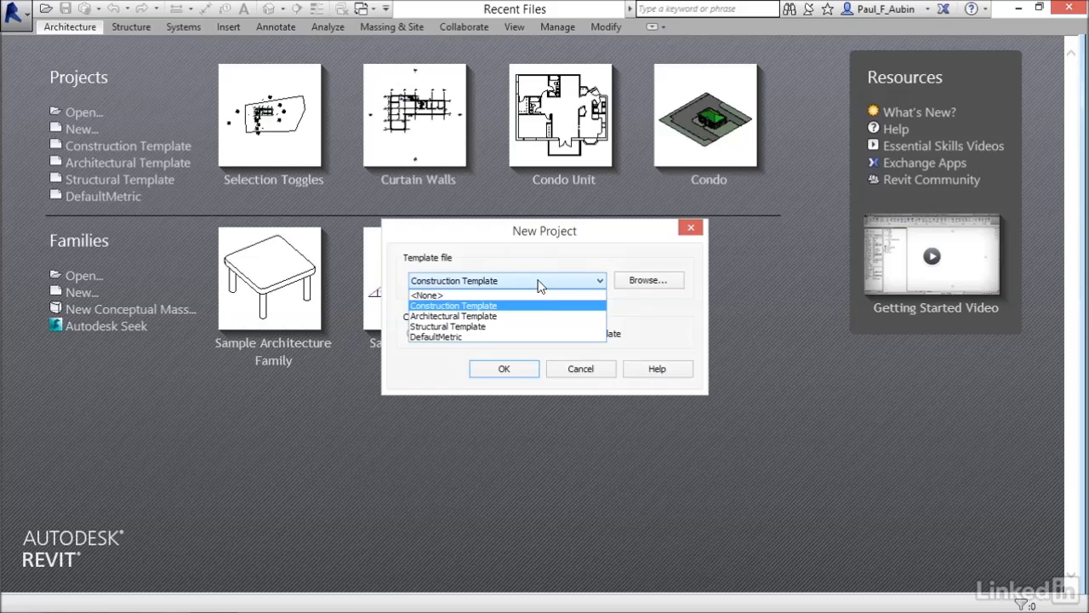
left_click(538, 284)
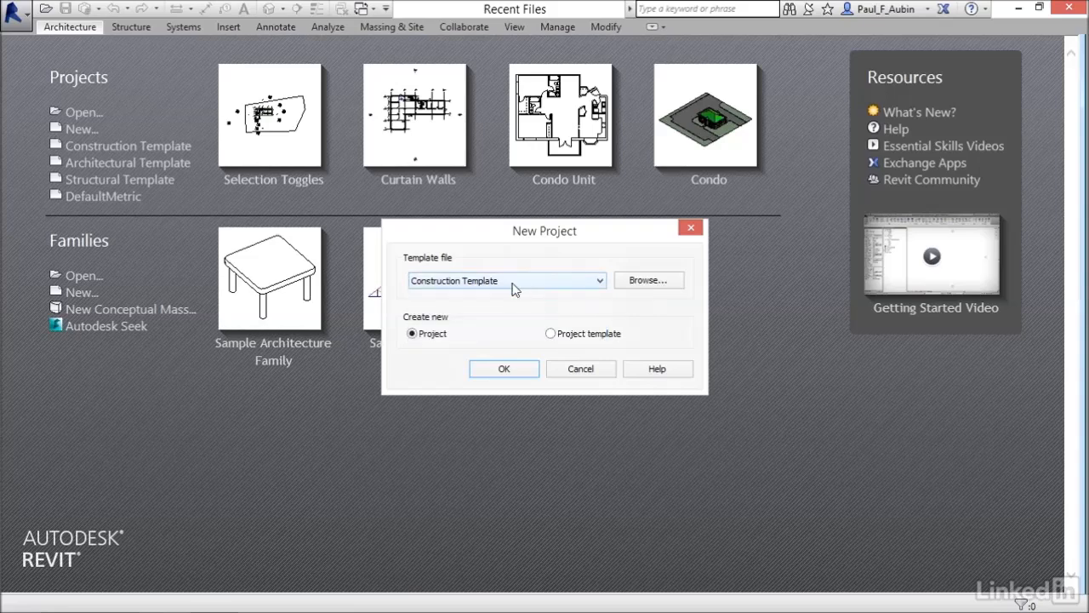
left_click(514, 288)
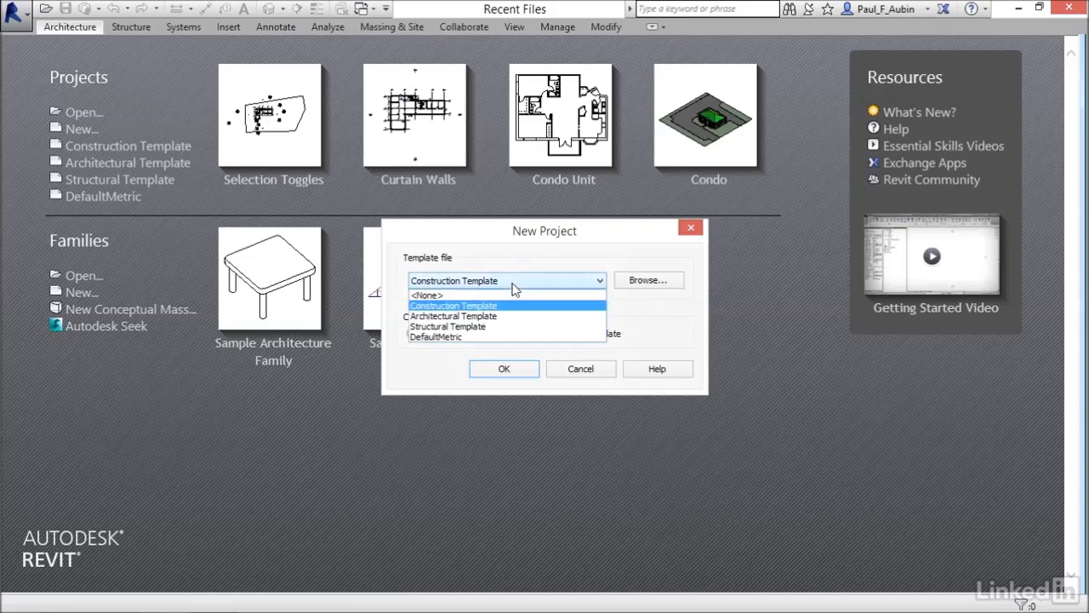
left_click(448, 337)
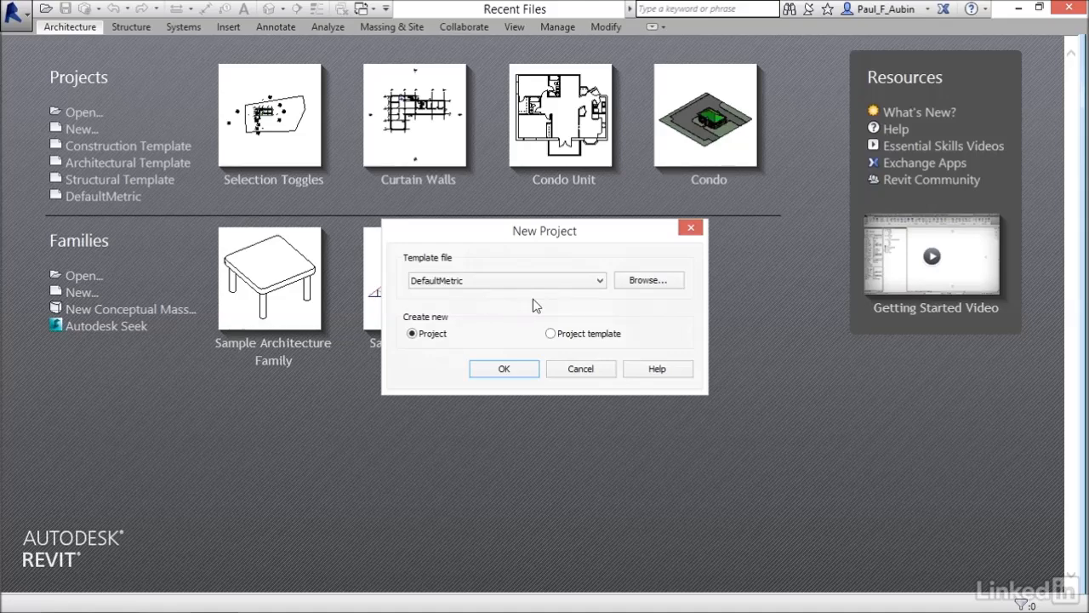
Pick the DefaultMetric template file from the US Metric folder and create the project from it
left_click(647, 281)
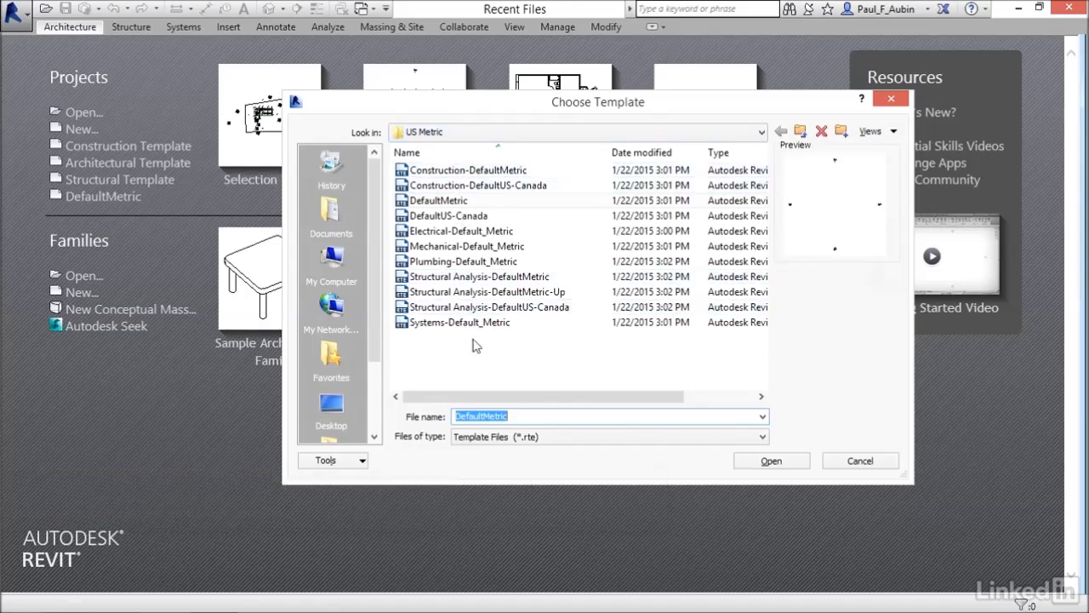
left_click(460, 201)
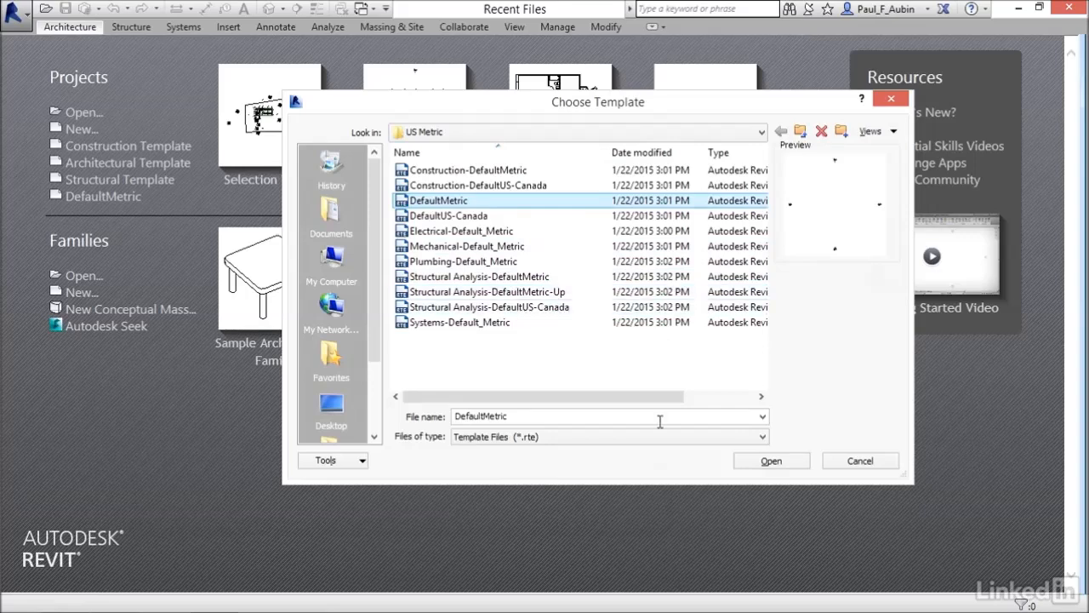
left_click(756, 464)
left_click(504, 368)
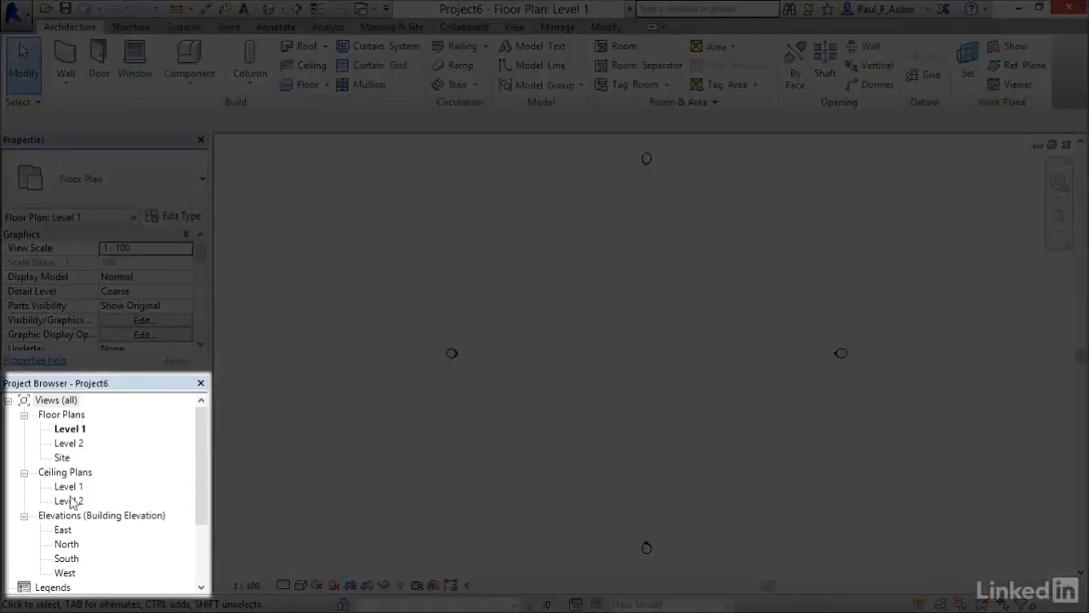
Examine the new project's views, legends, schedules, sheets and families in the Project Browser
left_click_drag(202, 478, 206, 530)
left_click(43, 515)
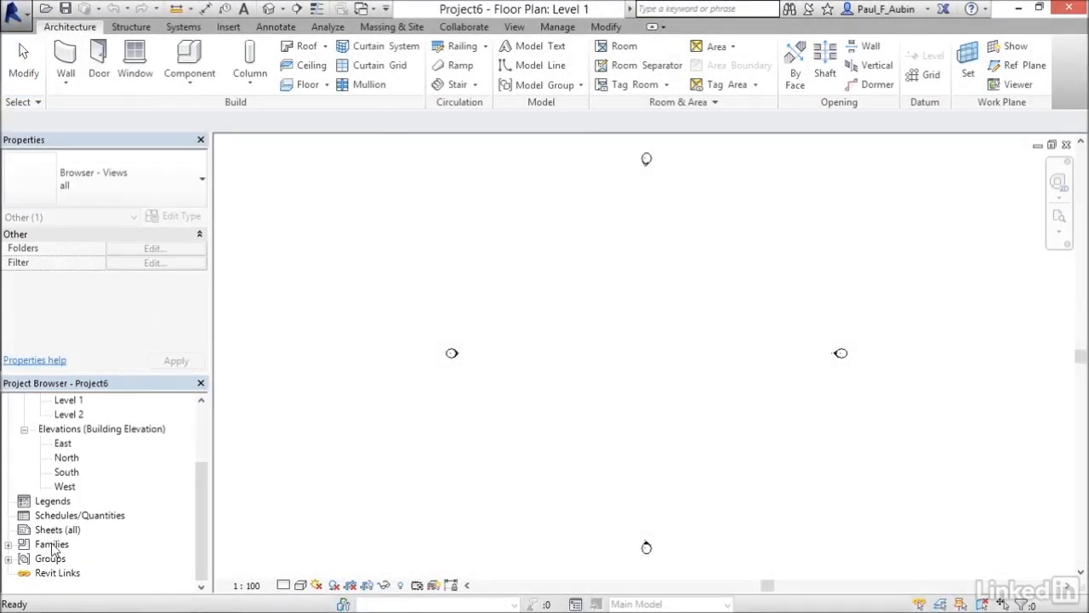
left_click_drag(204, 536, 307, 447)
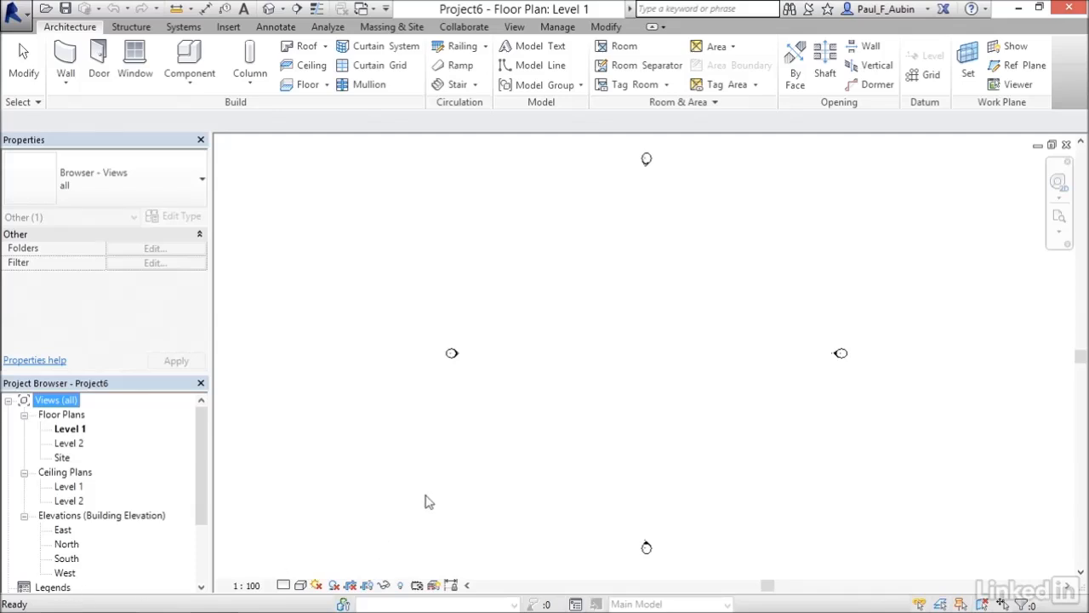
Create a second project from the Construction-DefaultMetric template in the US Metric folder
left_click(18, 17)
mouse_move(50, 90)
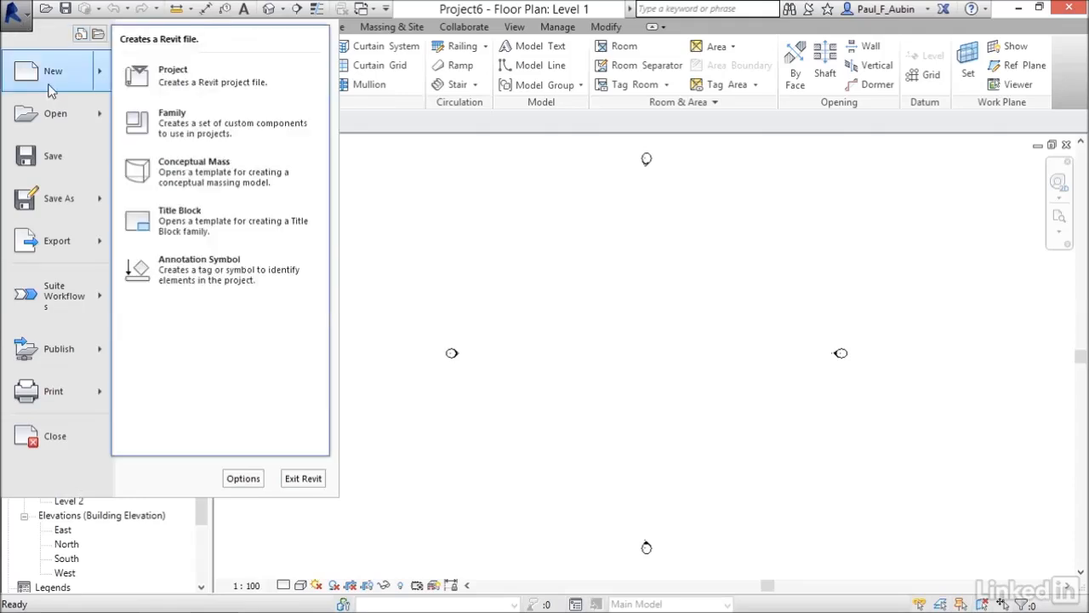
left_click(187, 85)
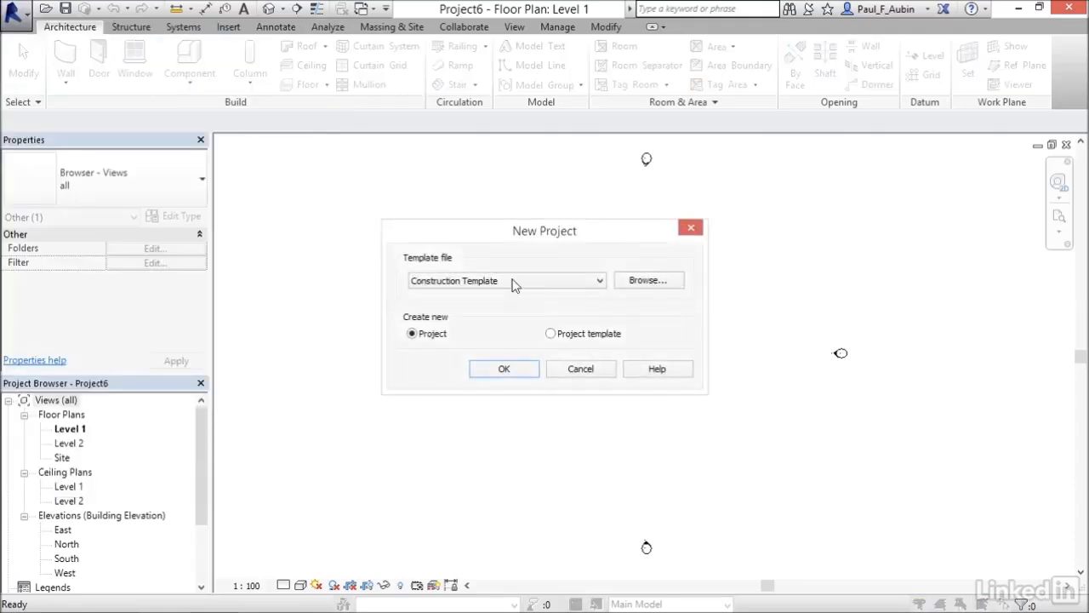
left_click(645, 281)
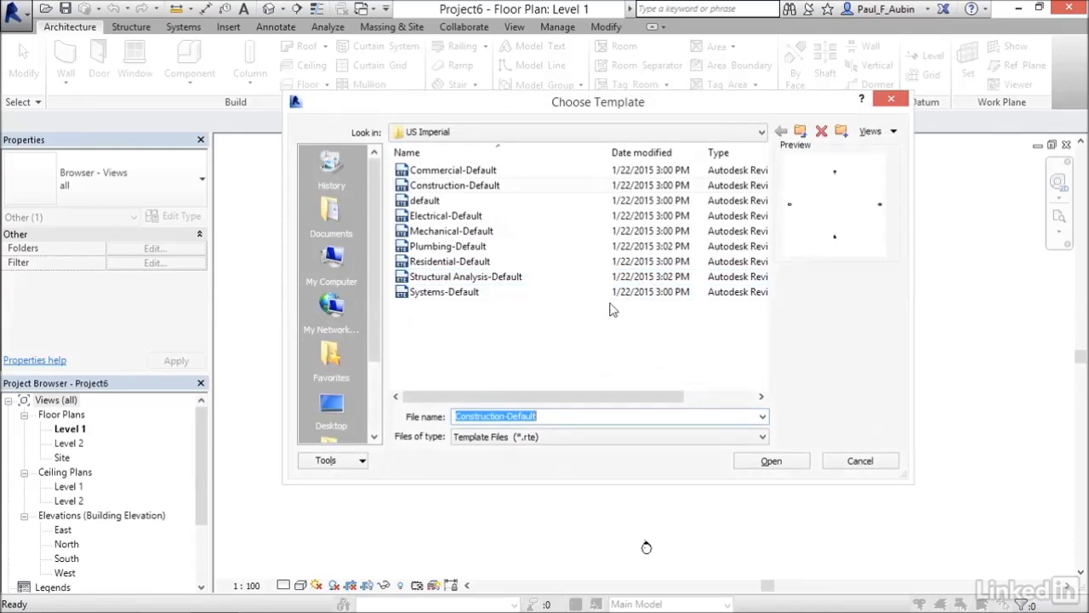
left_click(800, 130)
double_click(442, 203)
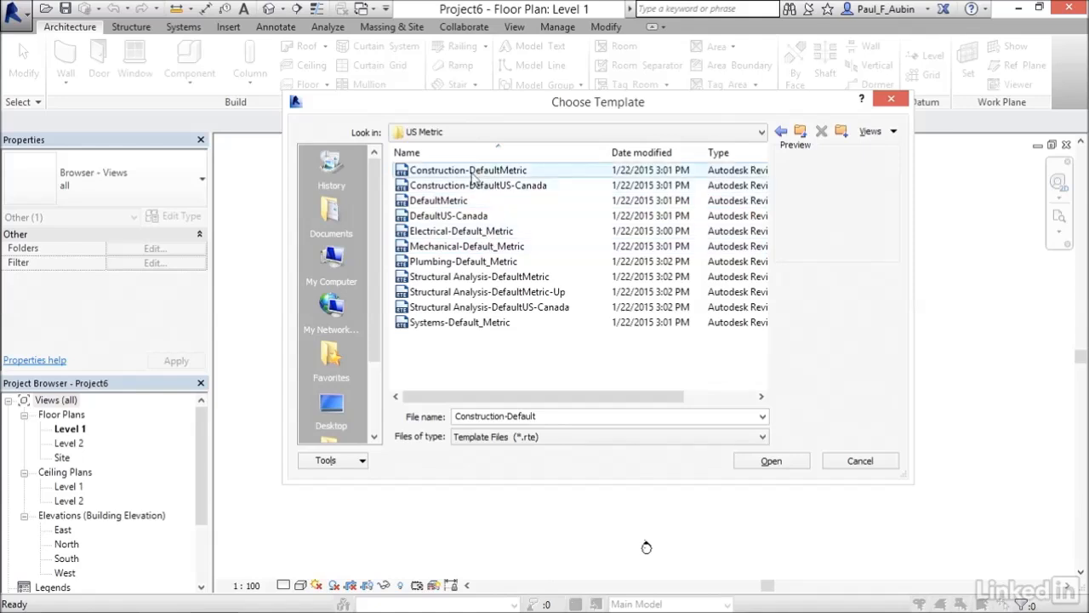
left_click(473, 174)
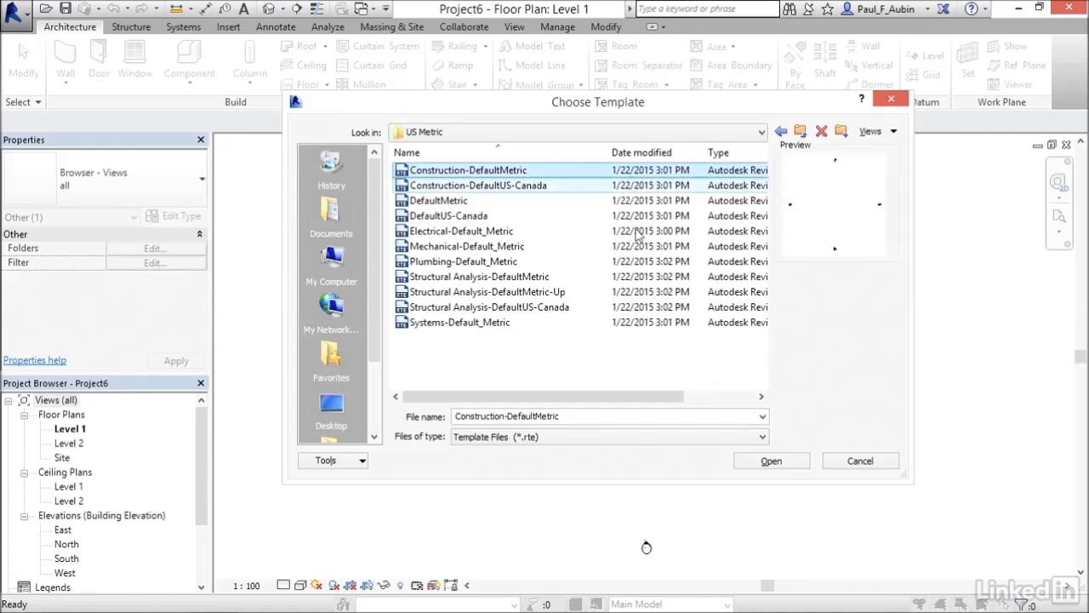
left_click(753, 462)
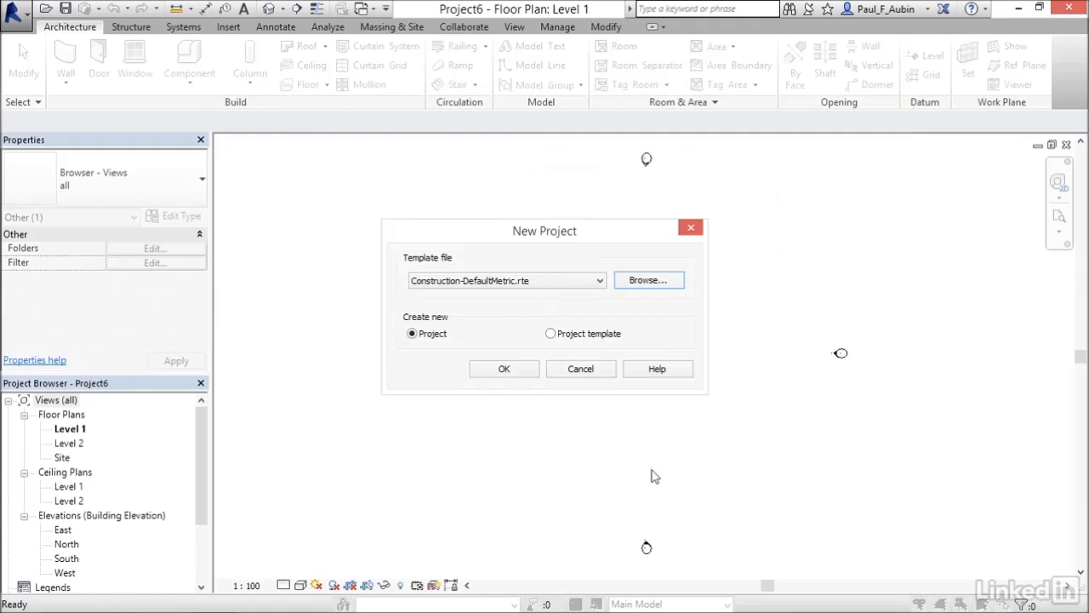
left_click(521, 370)
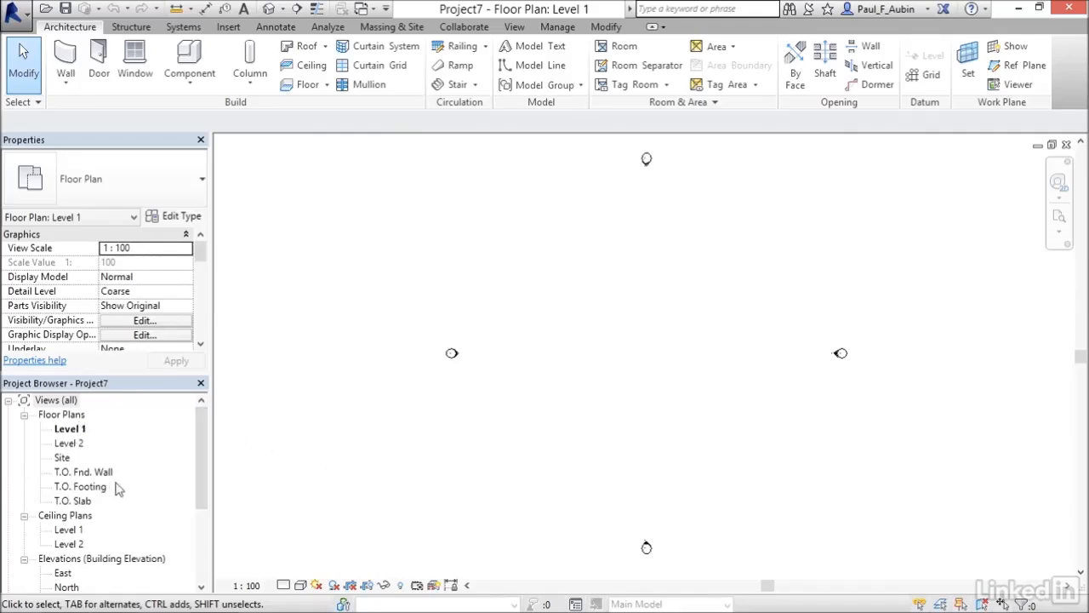
Open the South elevation in both projects to compare their levels, finishing in the construction-template project
left_click_drag(198, 462, 200, 479)
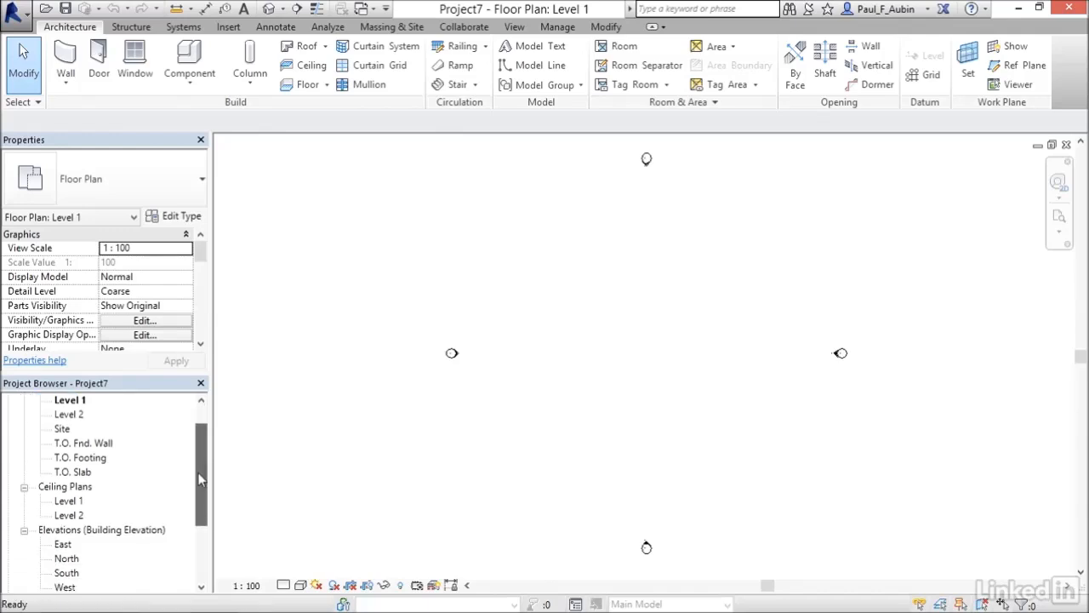
double_click(68, 573)
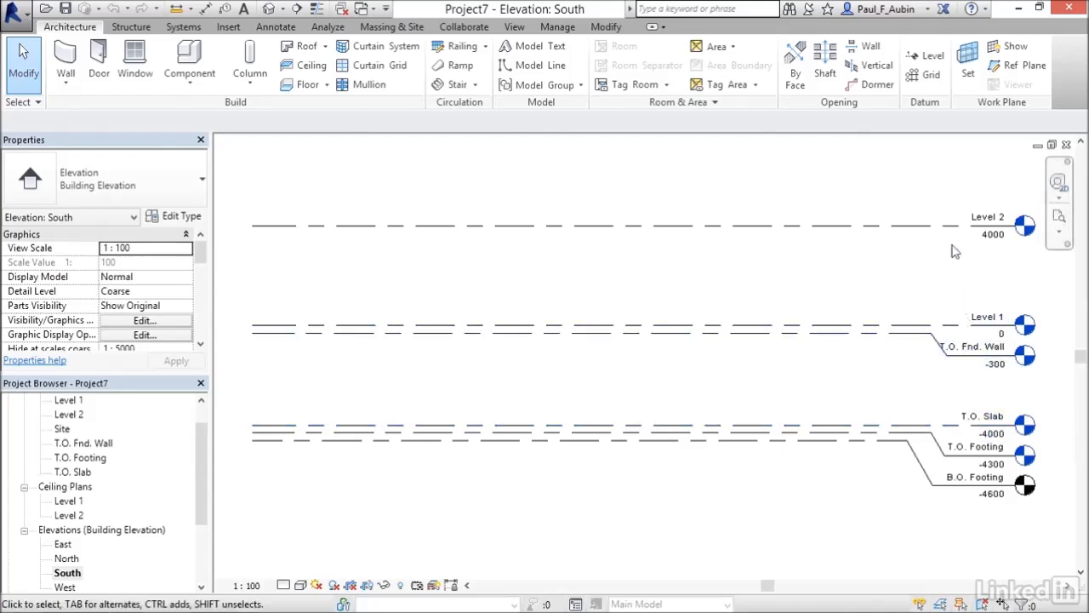
left_click(364, 8)
left_click(396, 34)
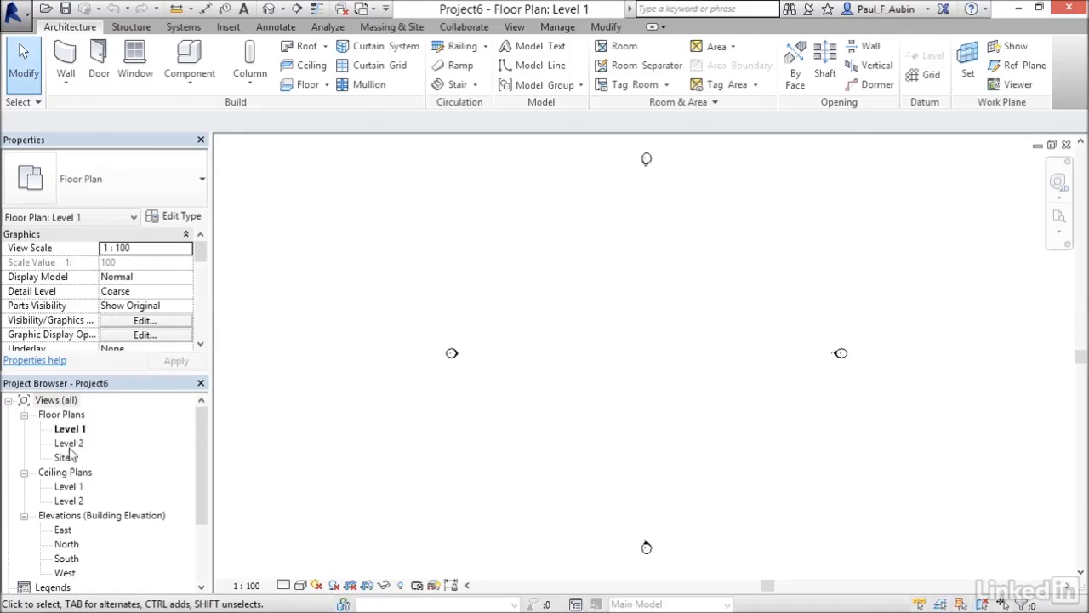
double_click(67, 559)
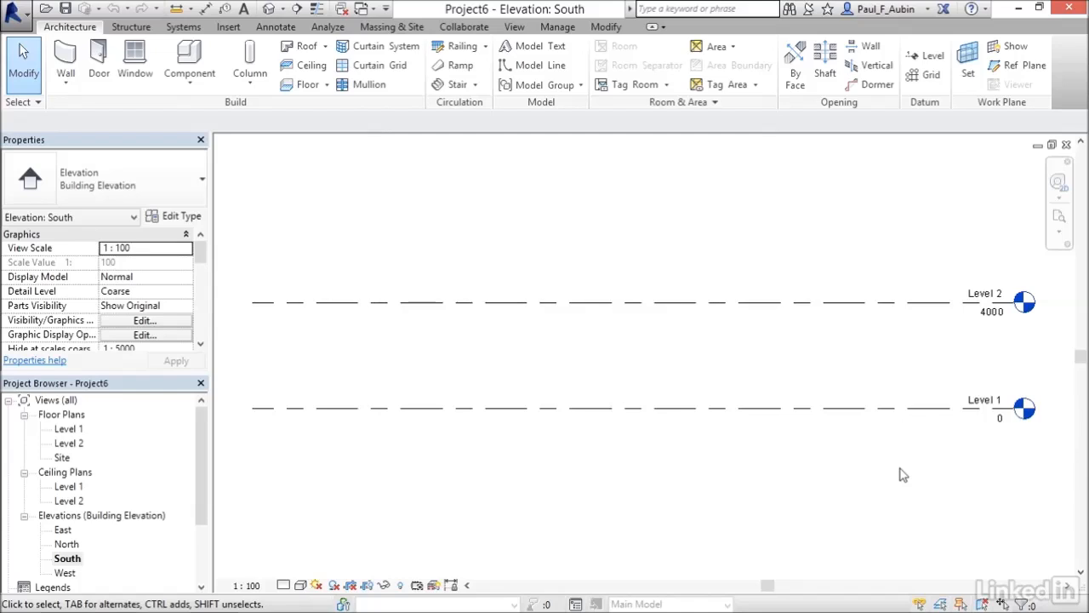
left_click(364, 10)
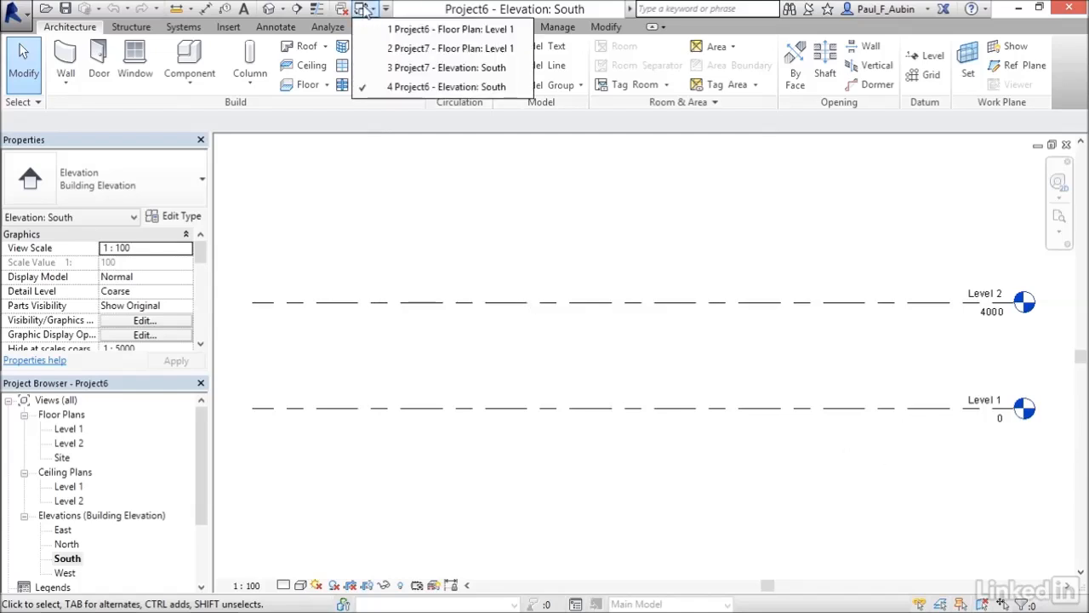
left_click(425, 67)
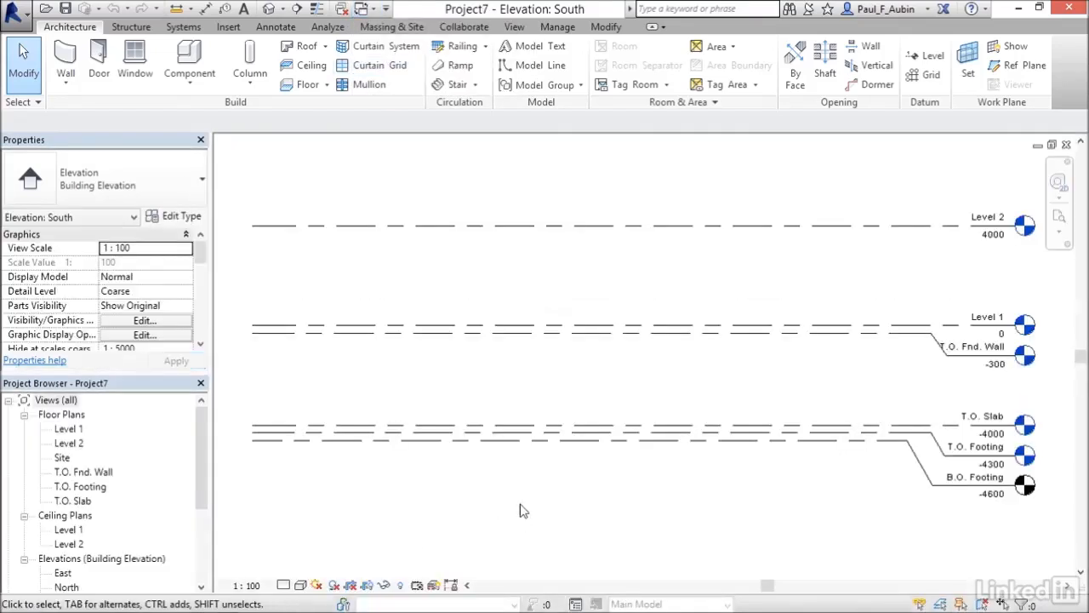
Expand the construction-template project's Schedules/Quantities and open the Door Quantities schedule
left_click_drag(205, 441, 207, 511)
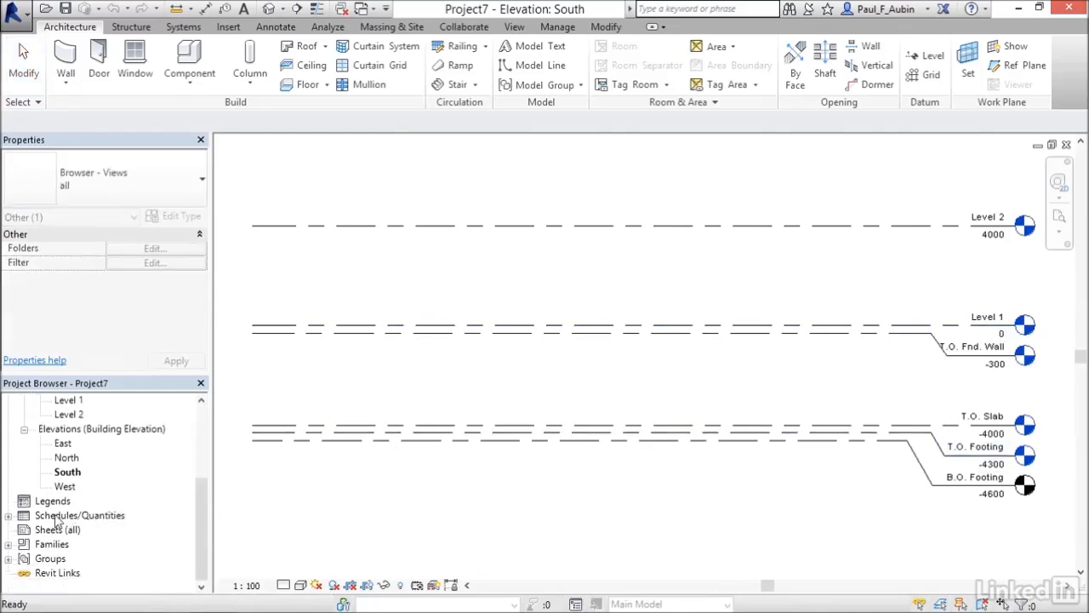
left_click(8, 516)
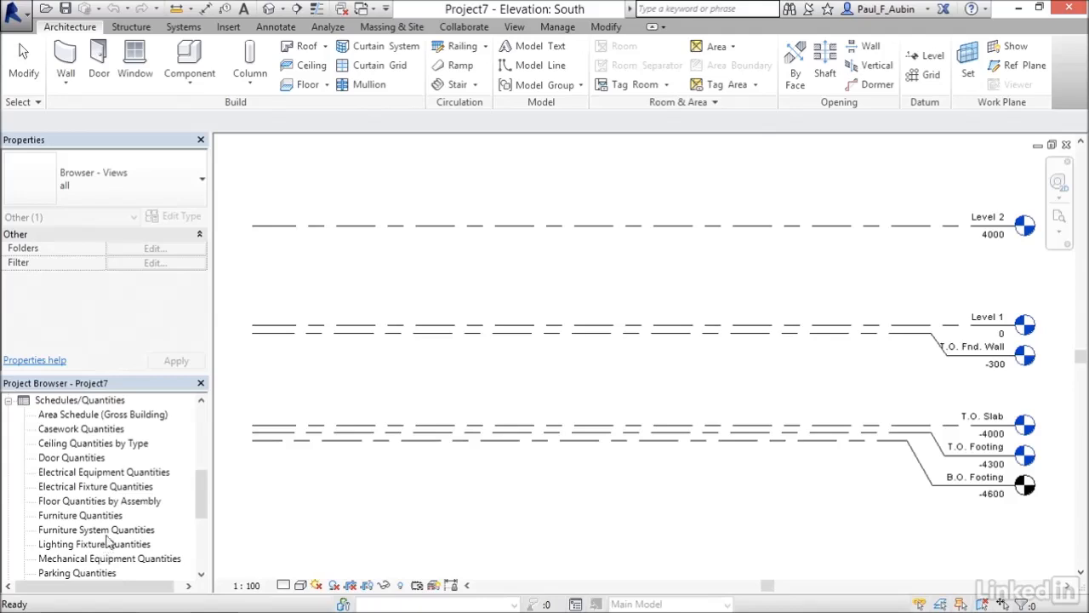
left_click(58, 461)
double_click(53, 464)
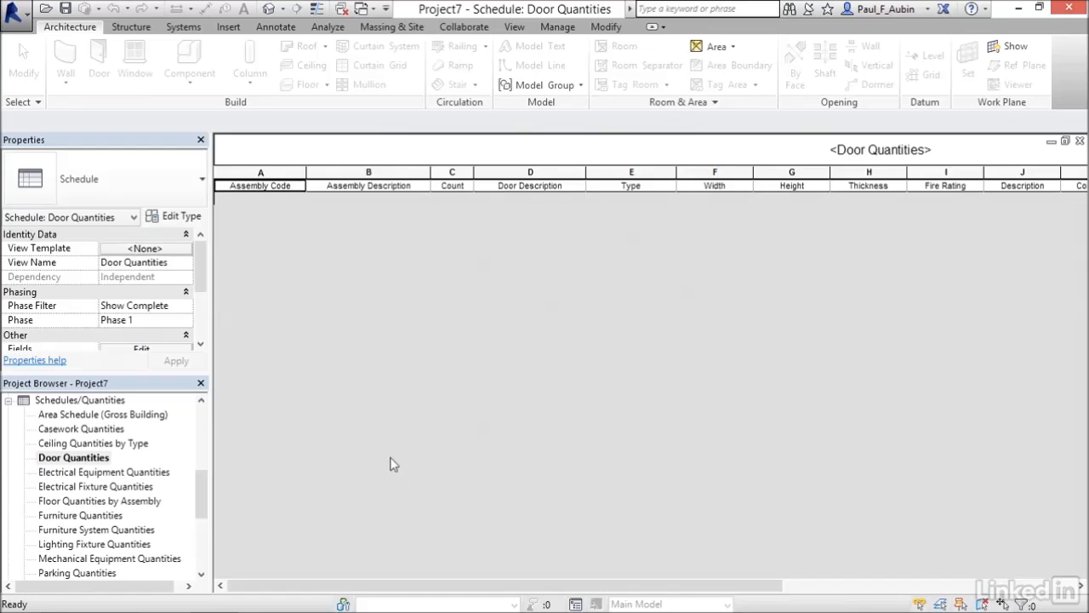
In the Level 1 floor plan, draw one short horizontal Generic - 200mm wall just east of the west elevation marker
left_click_drag(203, 499, 215, 432)
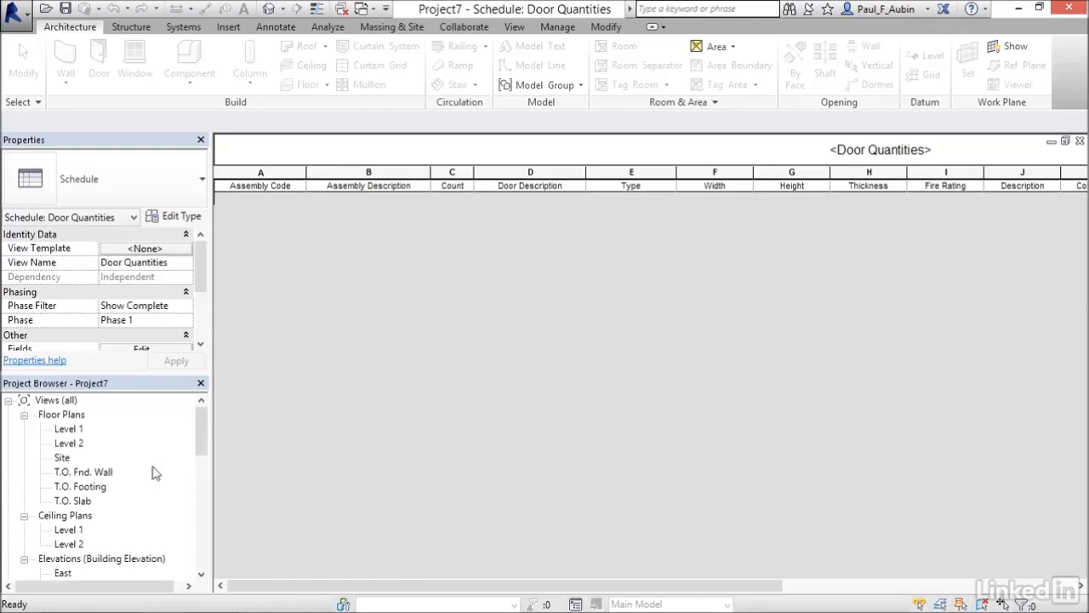
left_click(66, 431)
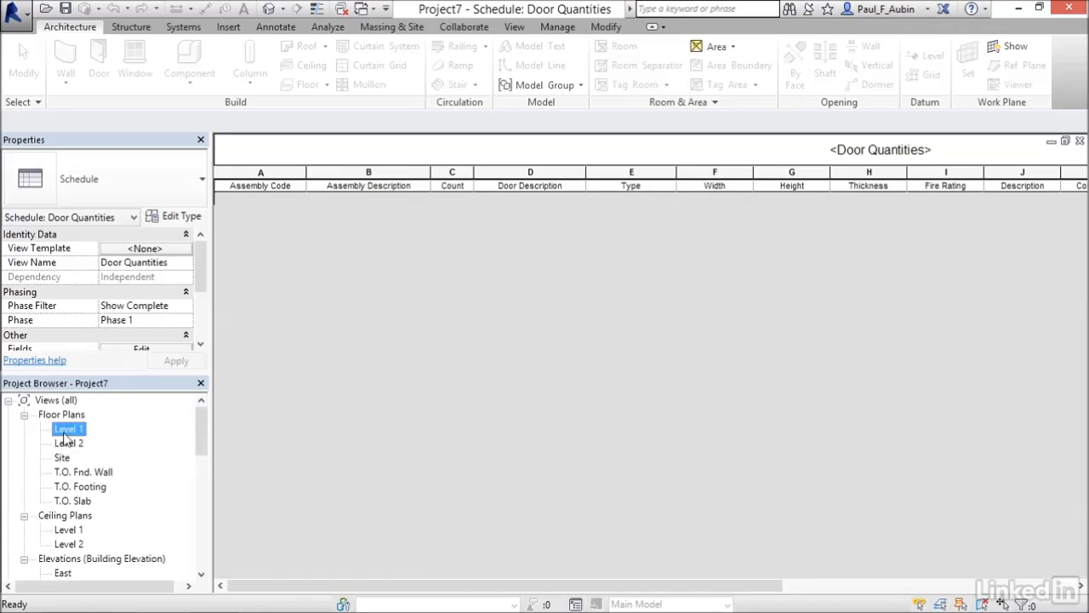
double_click(66, 431)
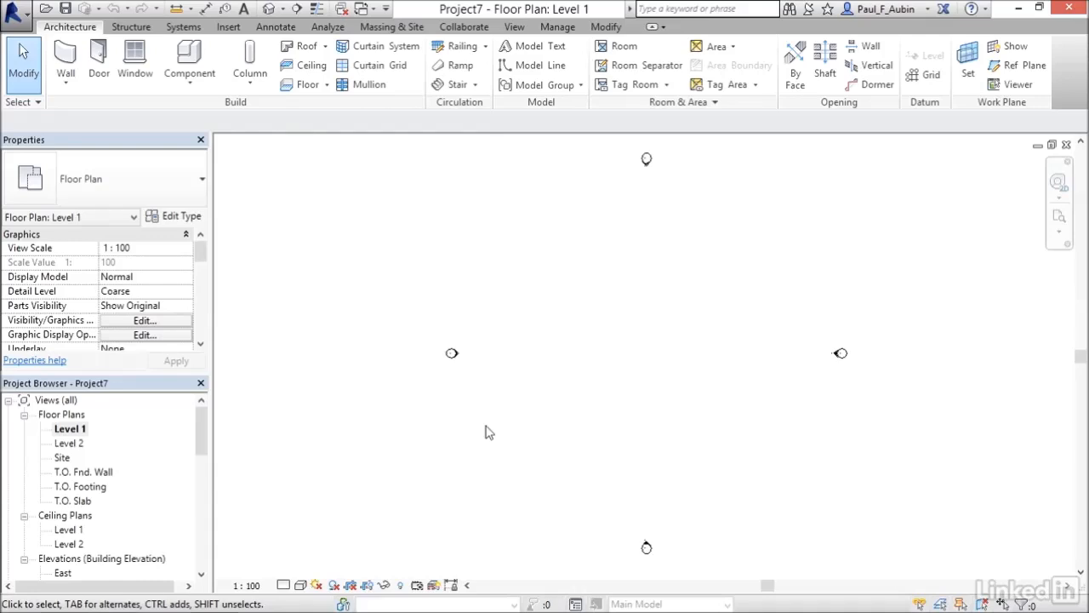
key("w")
key("a")
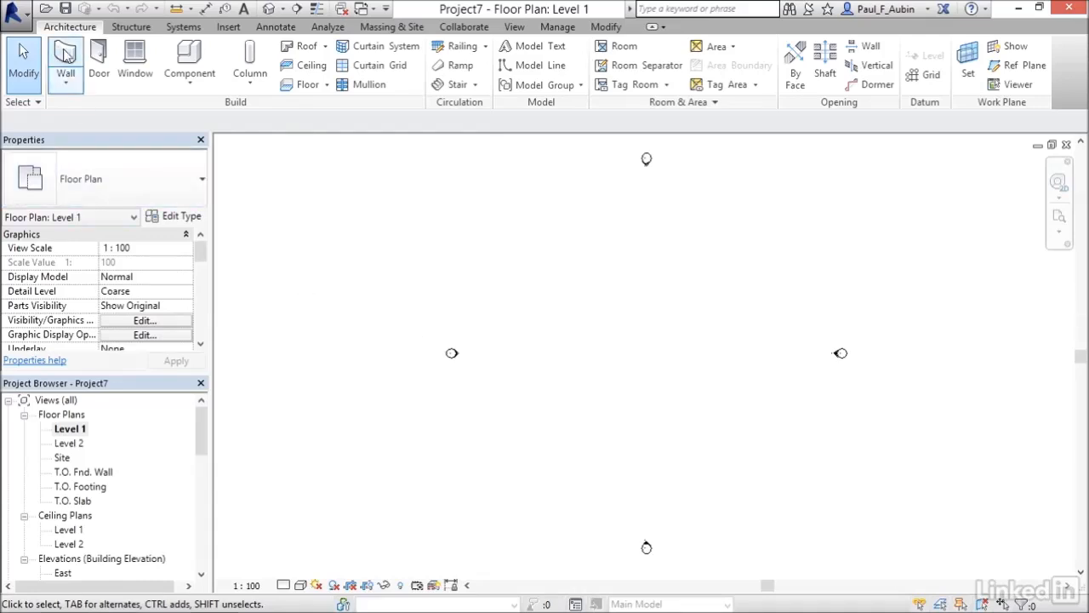
left_click(507, 354)
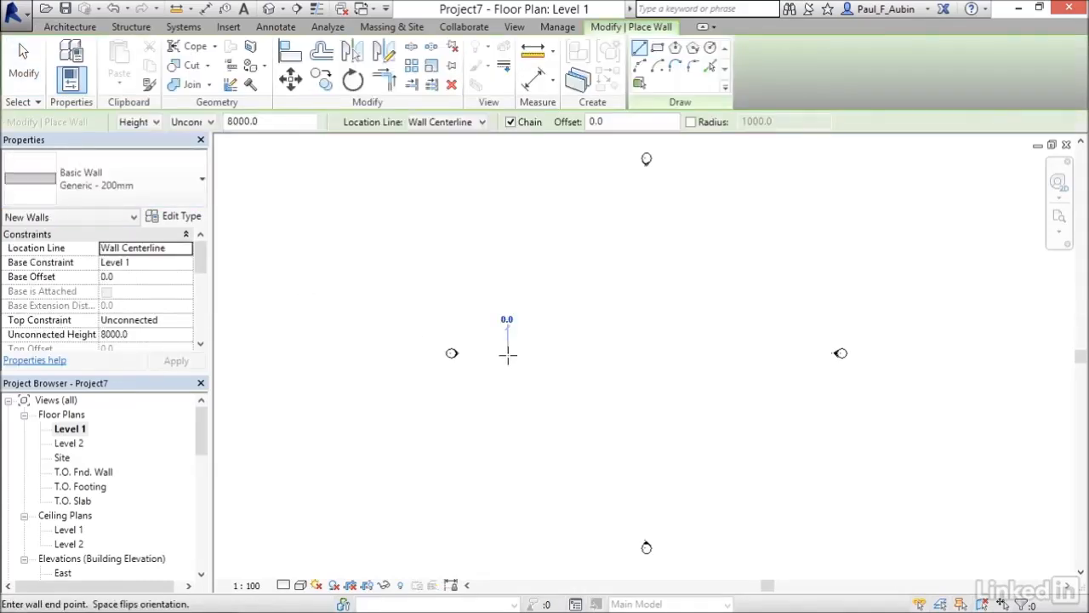
left_click(593, 354)
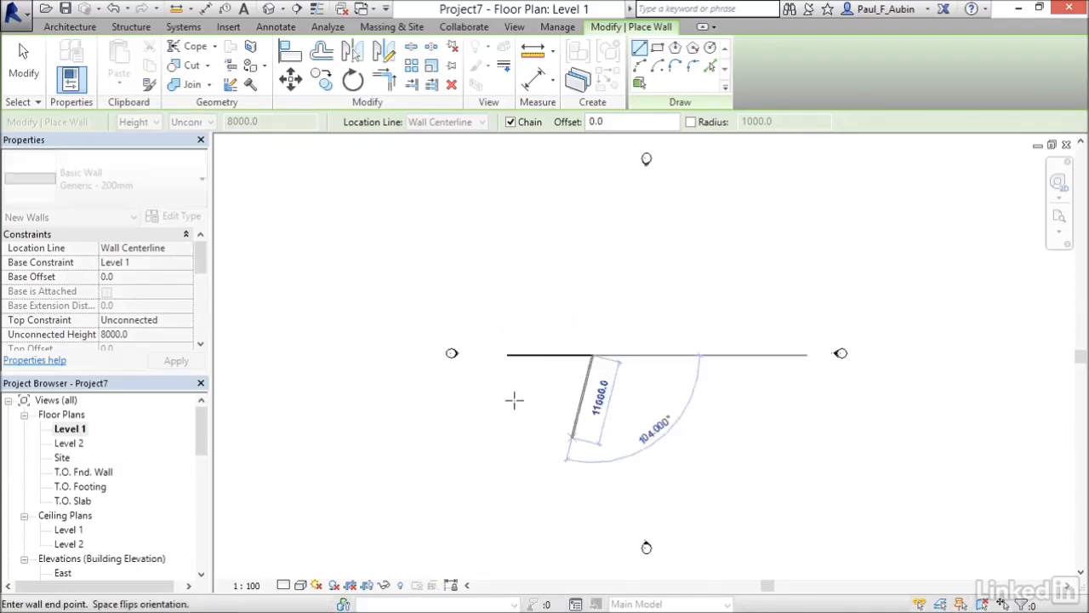
left_click(24, 63)
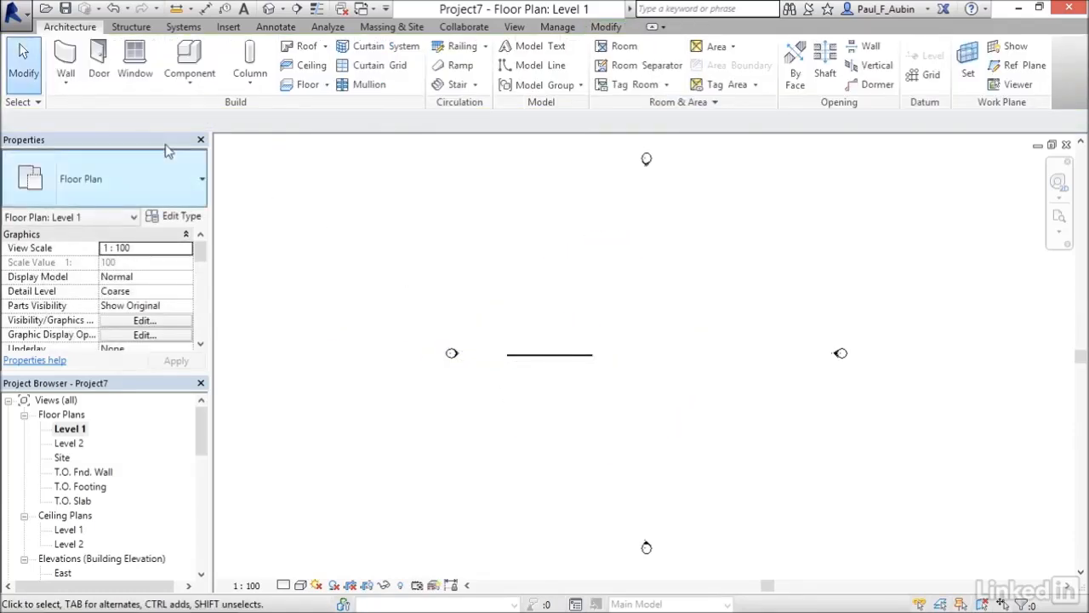
Place three M_Single-Flush 0915 x 2134mm doors along the horizontal wall, the first swinging upward and the other two downward
left_click(104, 85)
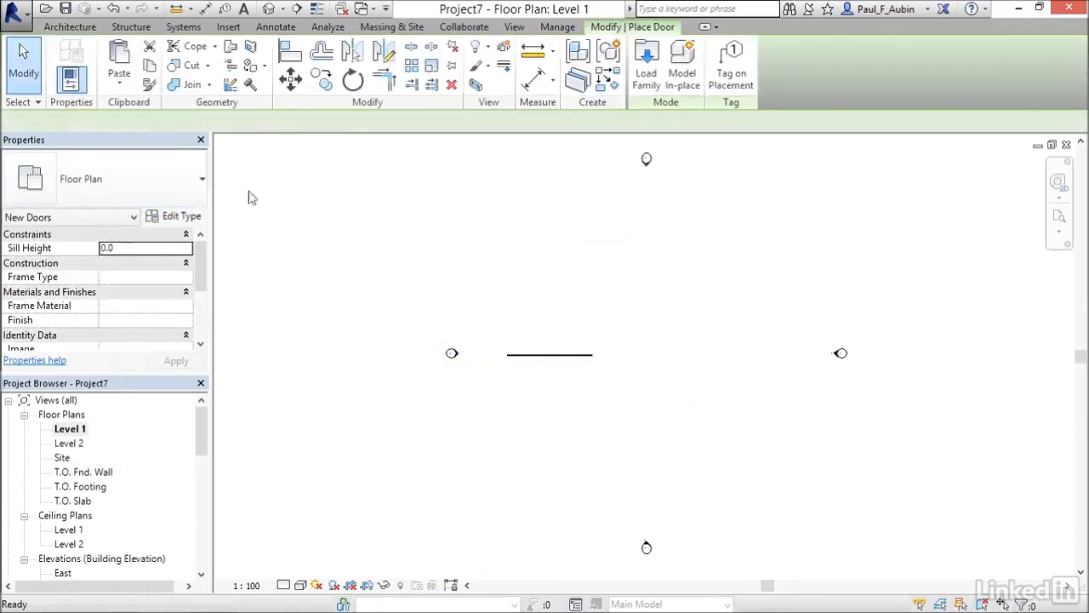
left_click(536, 355)
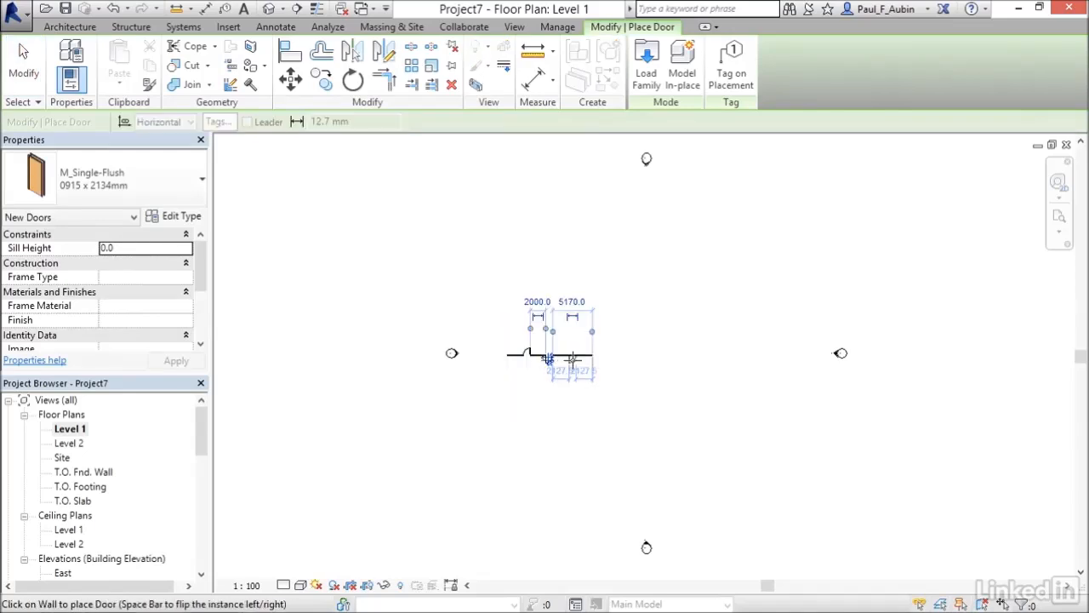
left_click(572, 358)
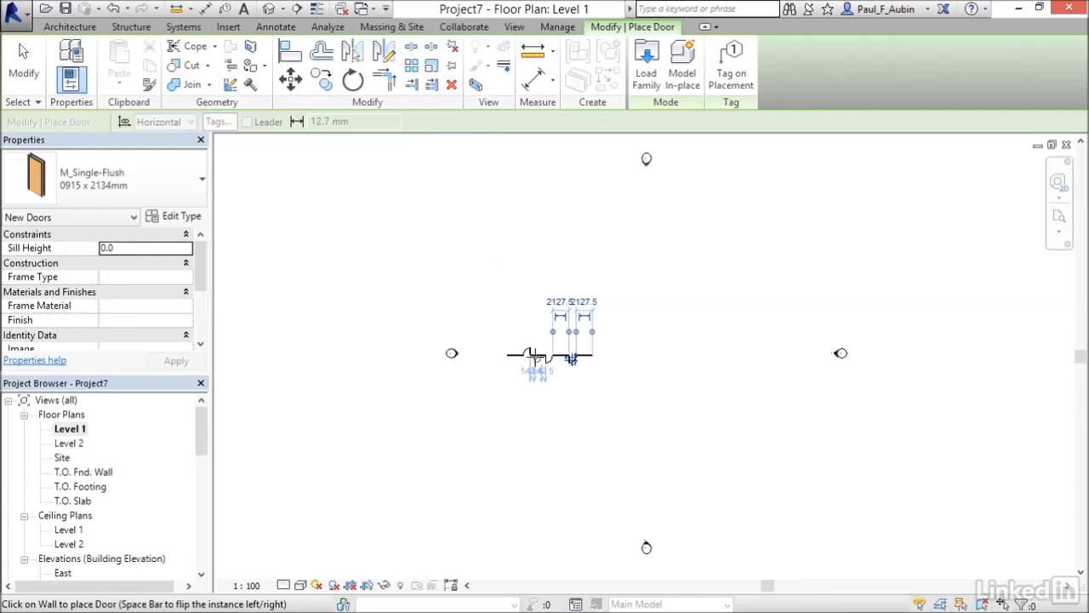
key("Escape")
key("Escape")
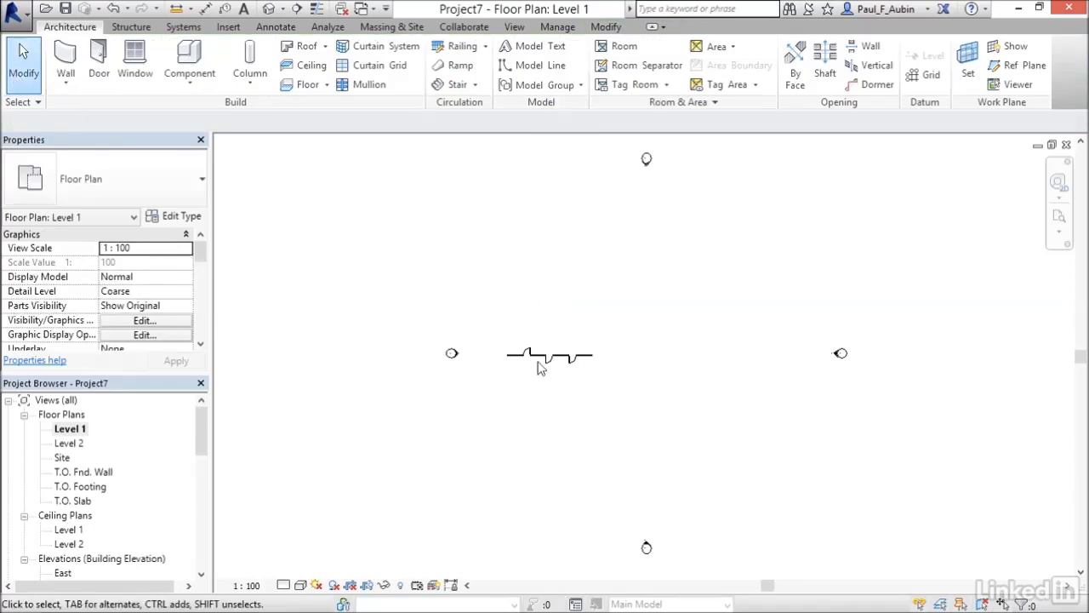
Check the Mark property of each of the three doors, and open the Door Quantities schedule
scroll(538, 368, "up", 5)
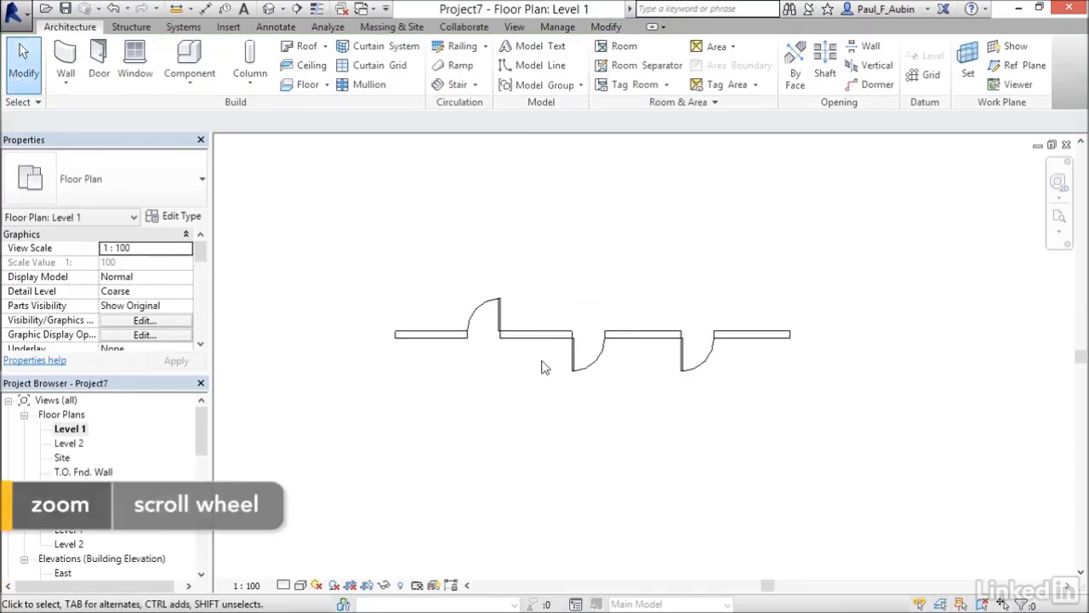
left_click(488, 311)
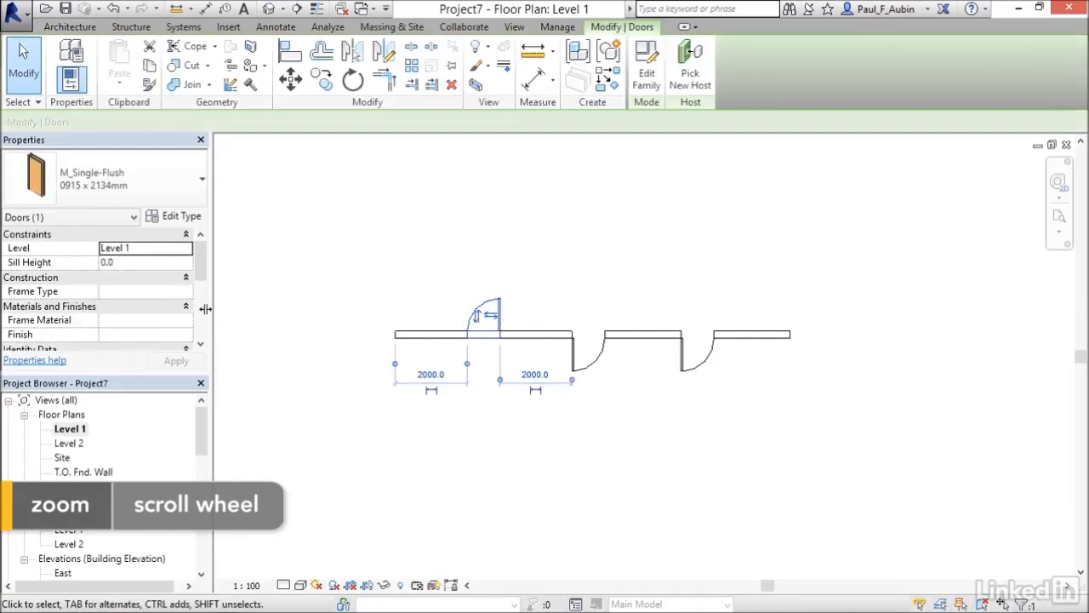
scroll(201, 264, "down", 3)
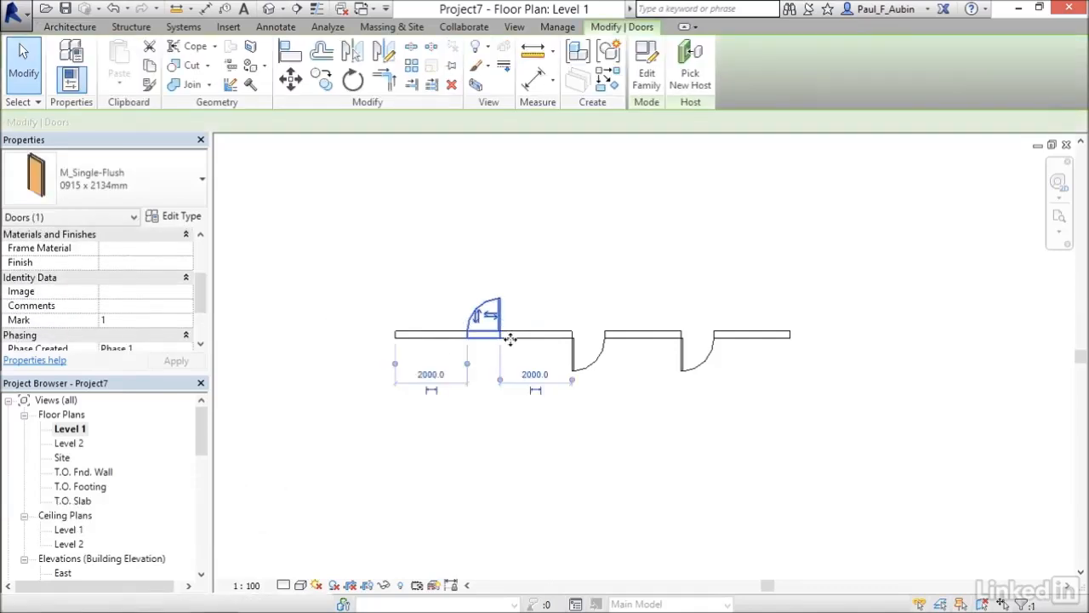
left_click(587, 356)
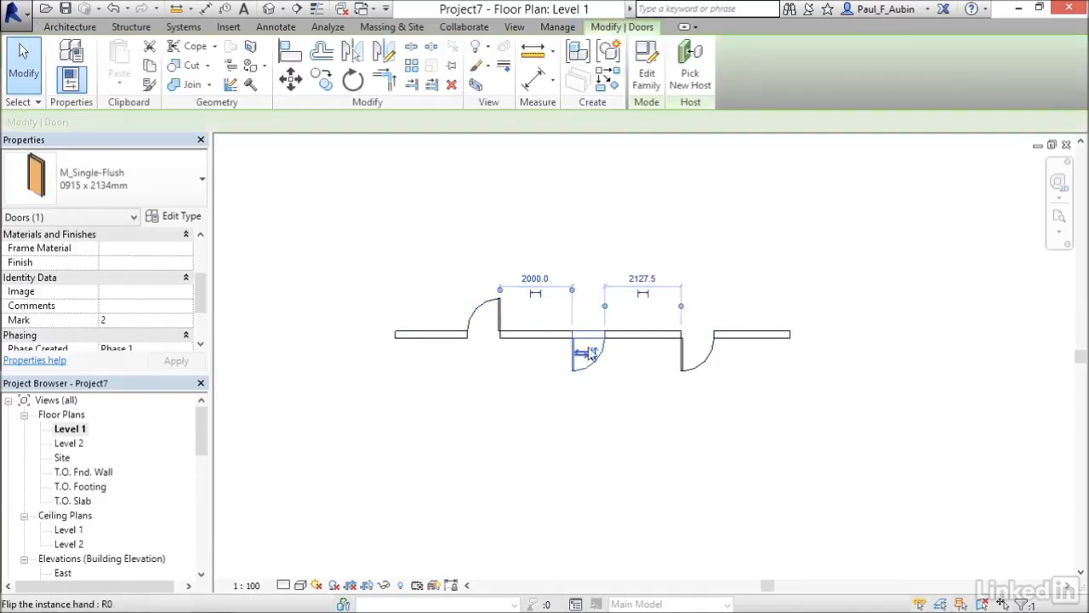
left_click(689, 357)
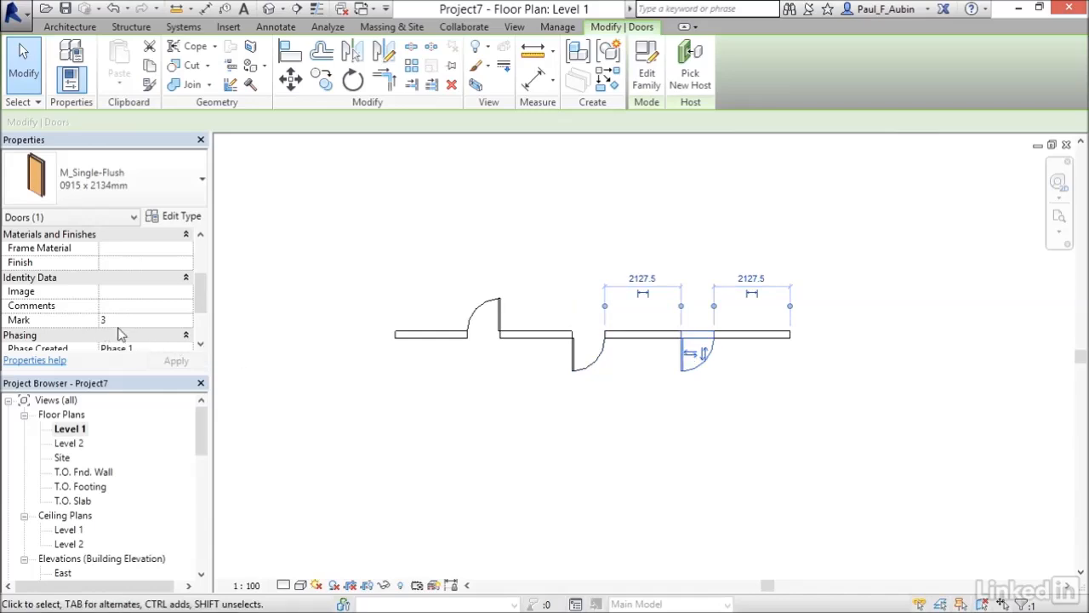
left_click(522, 439)
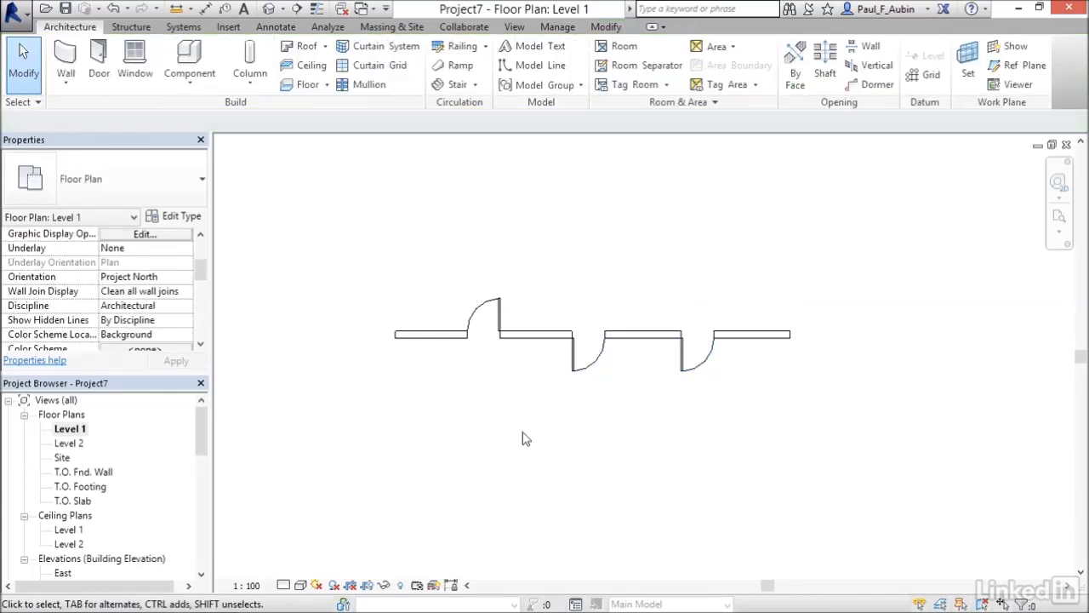
left_click_drag(204, 428, 204, 495)
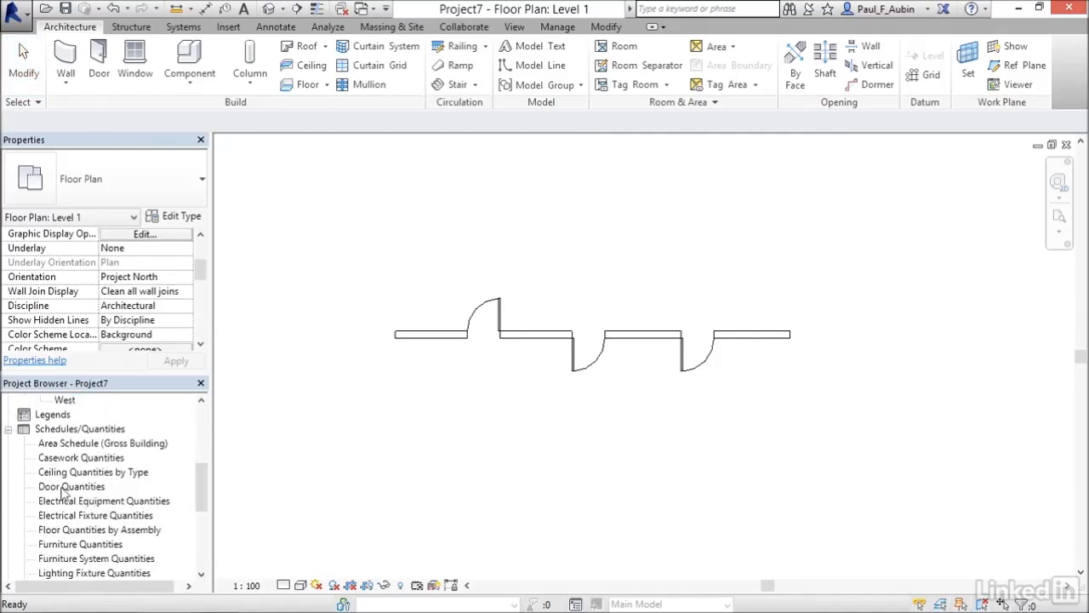
double_click(62, 487)
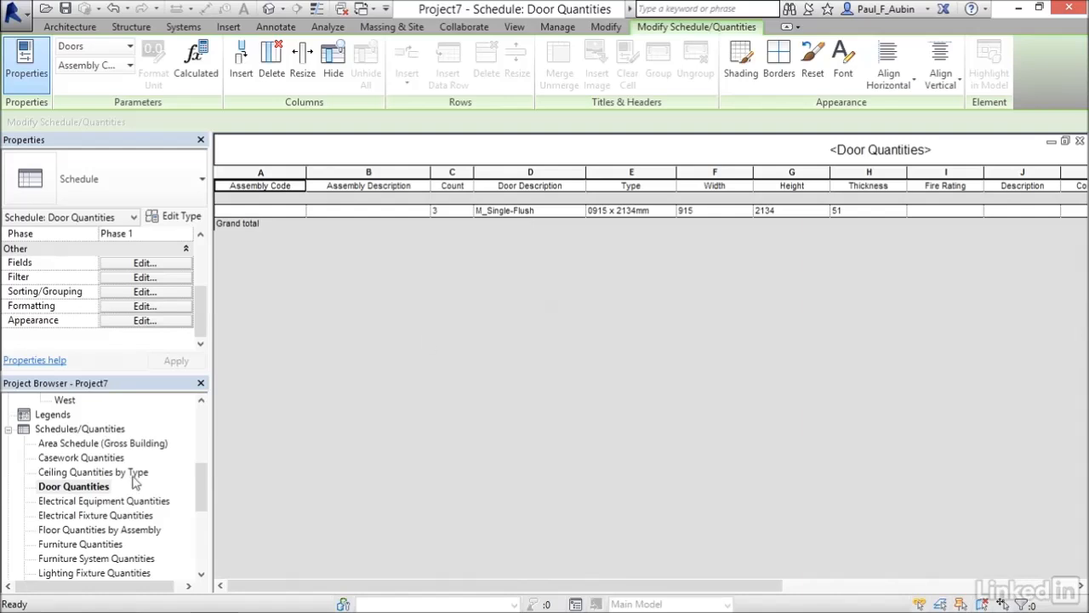
In the Level 1 floor plan, change the middle door's type to M_Single-Flush 0762 x 2134mm
left_click_drag(201, 487, 205, 417)
double_click(83, 429)
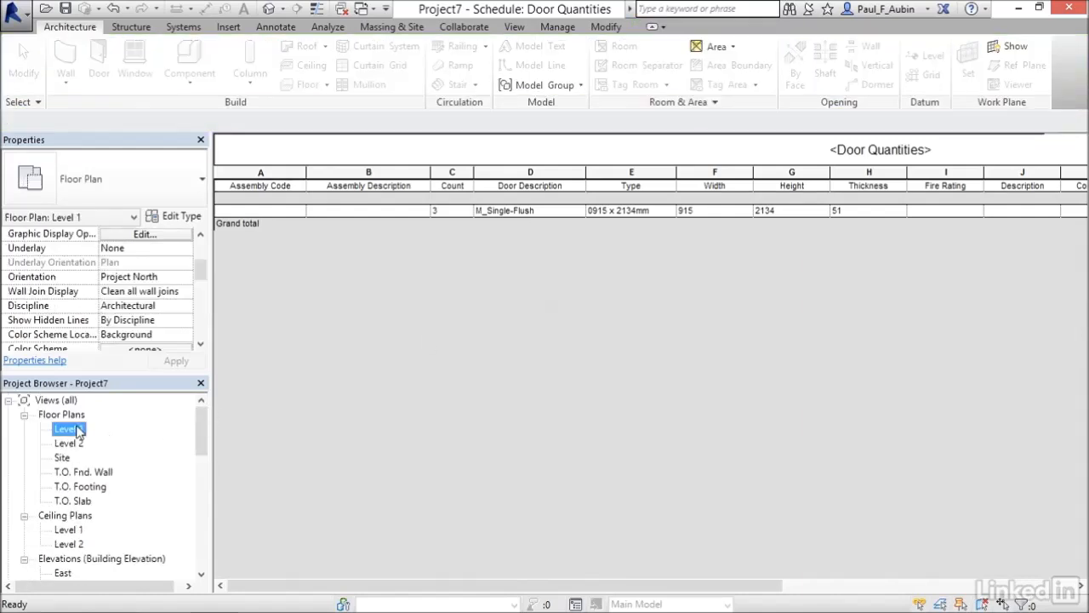
left_click(578, 368)
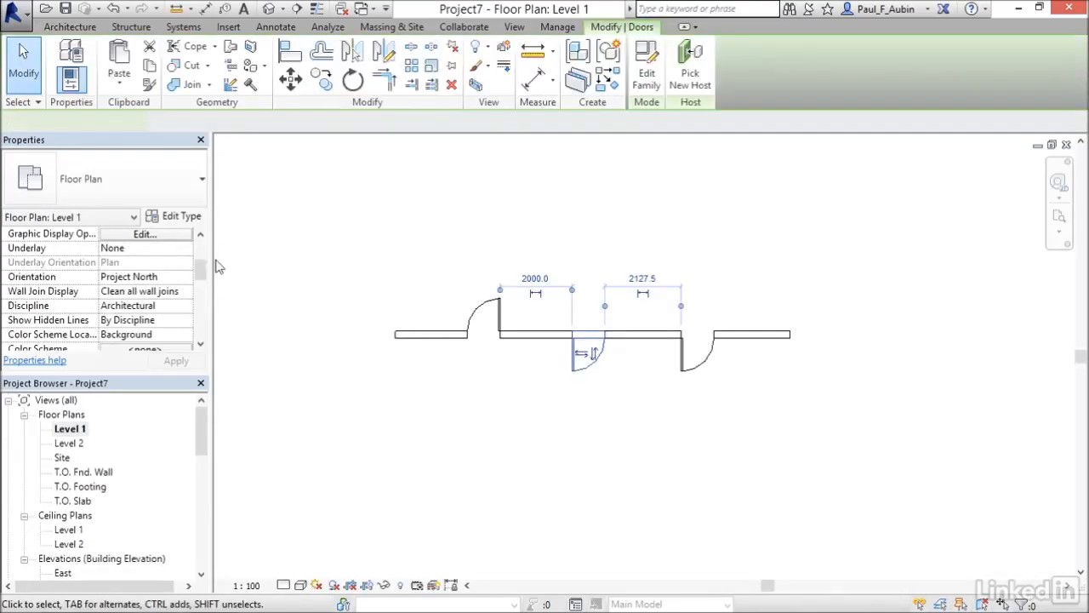
left_click(115, 192)
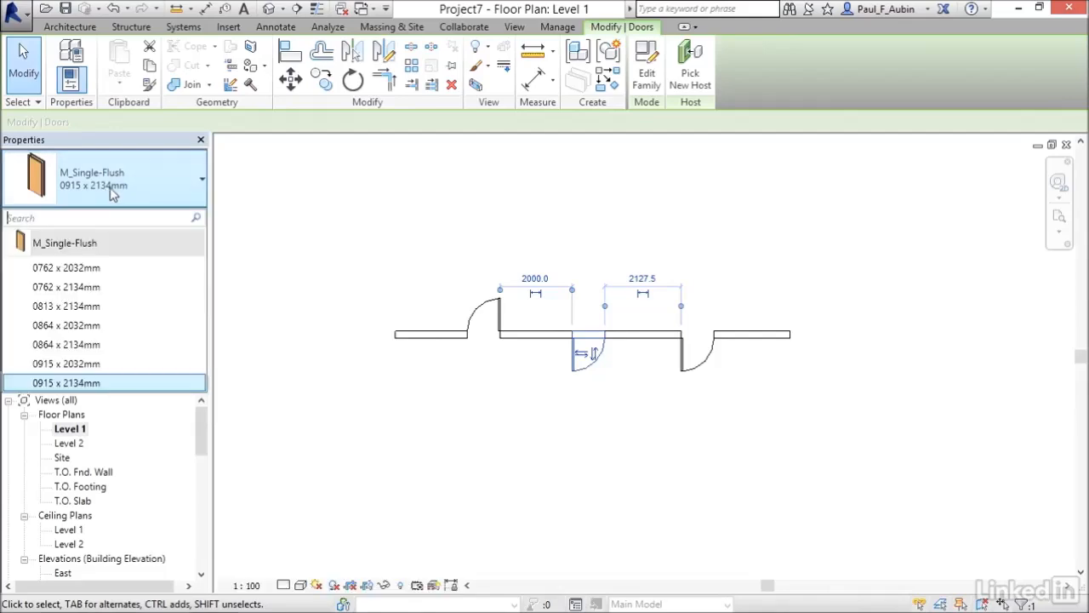
left_click(93, 289)
key("Escape")
Reopen the Door Quantities schedule to review how the doors are grouped by type
left_click_drag(201, 430, 202, 498)
double_click(77, 429)
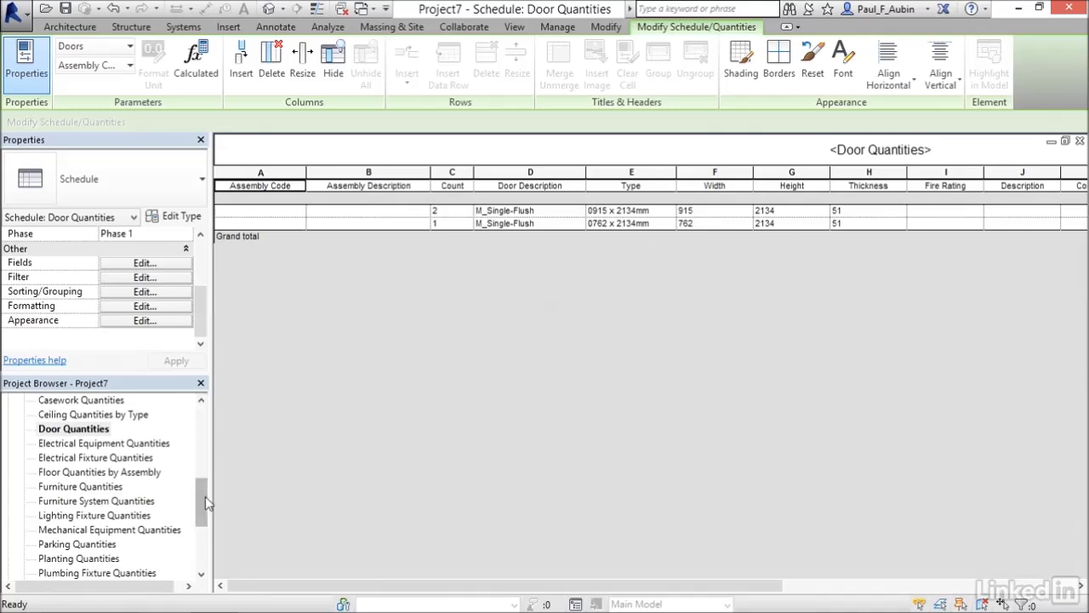
left_click_drag(205, 497, 207, 477)
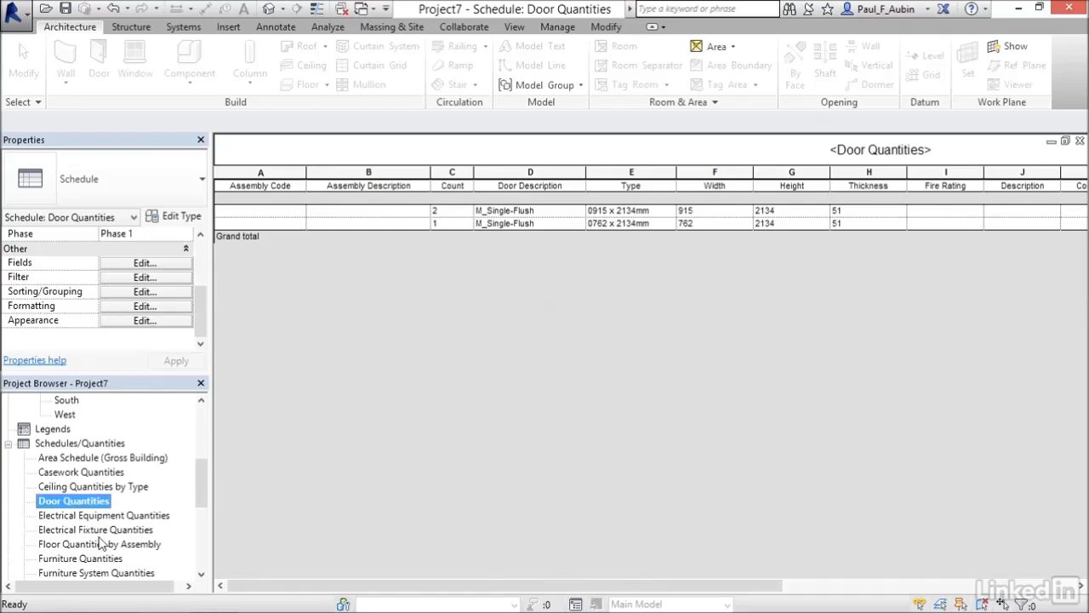
left_click(297, 284)
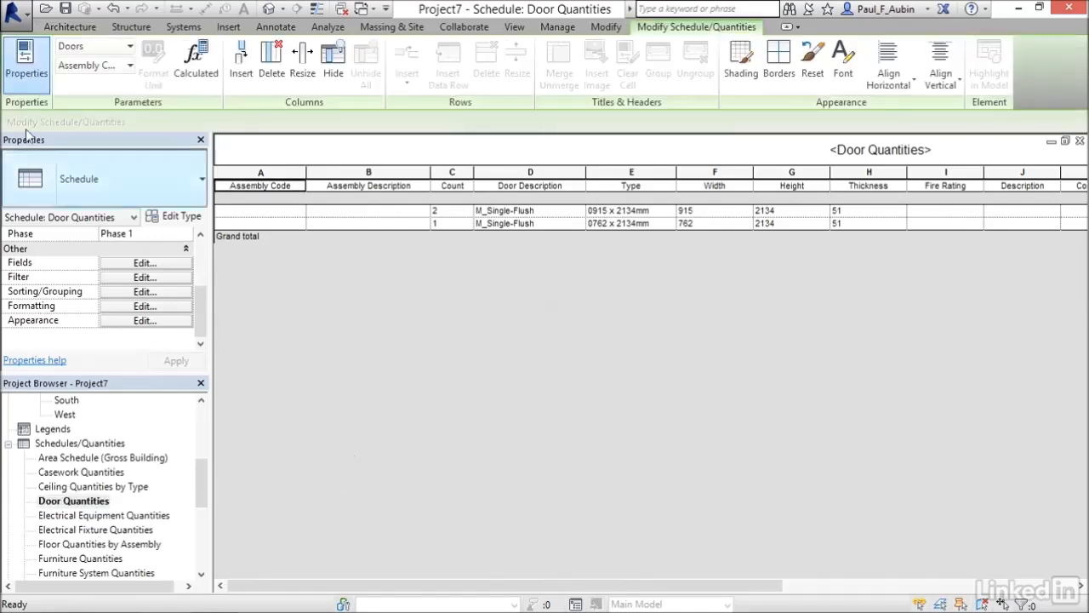
Create a new project from the Commercial-Default template in the US Imperial folder
left_click(13, 11)
mouse_move(38, 72)
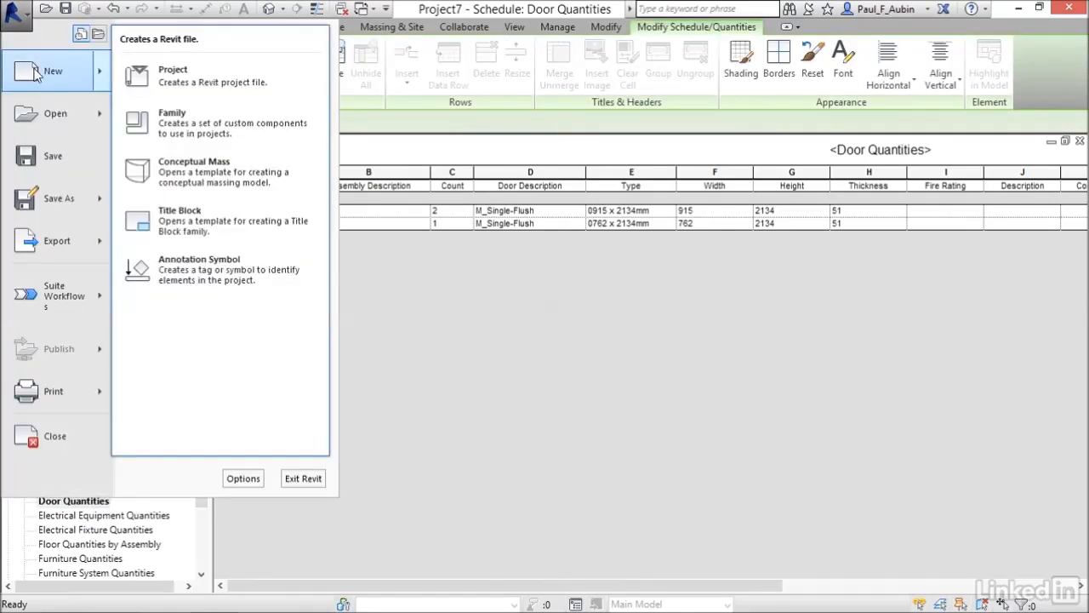
left_click(186, 78)
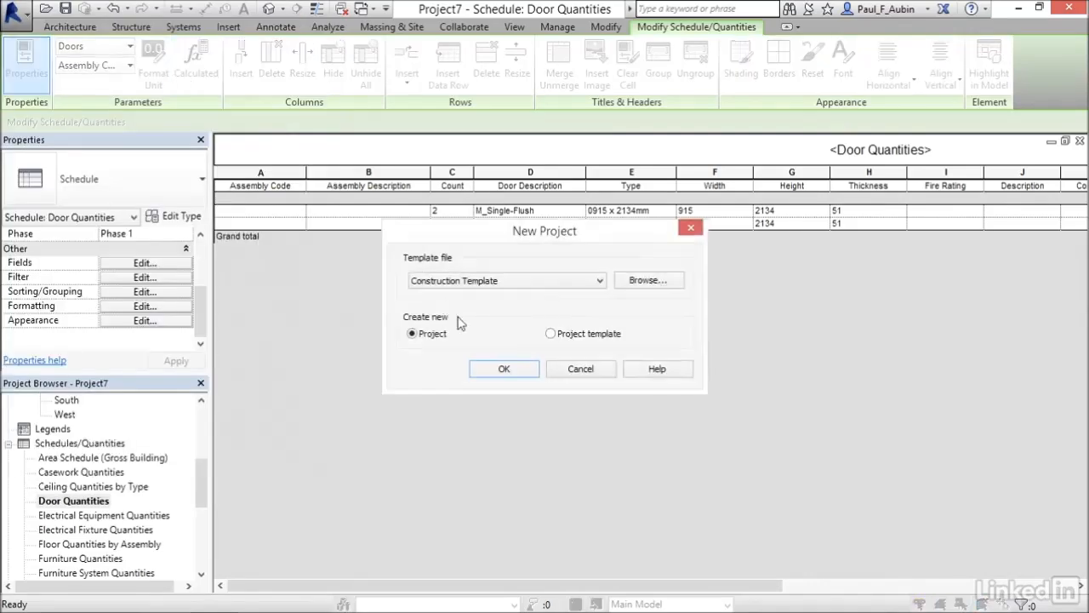
left_click(649, 280)
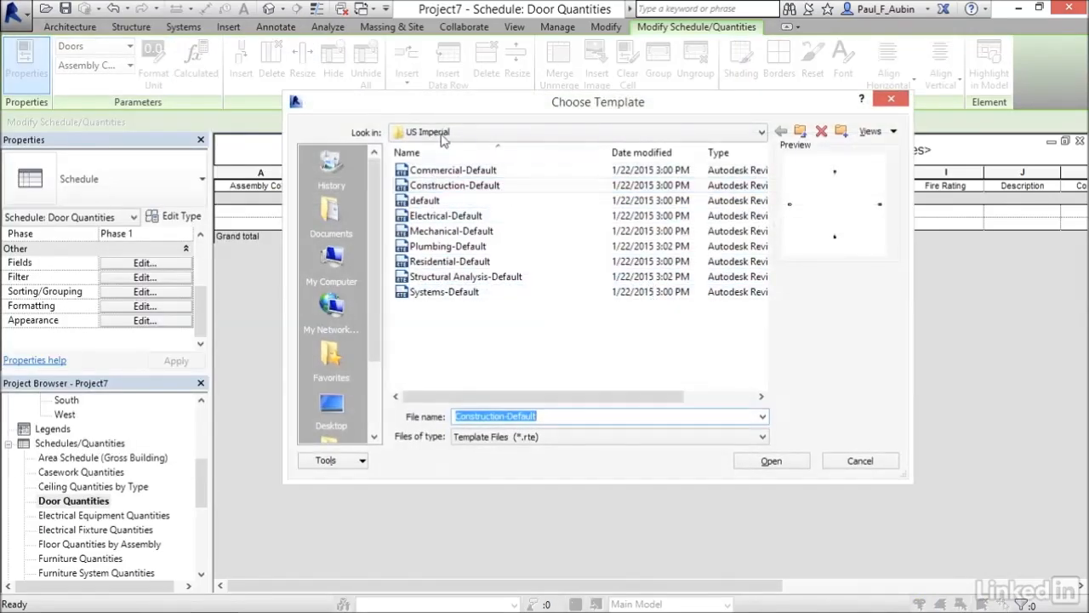
left_click(438, 170)
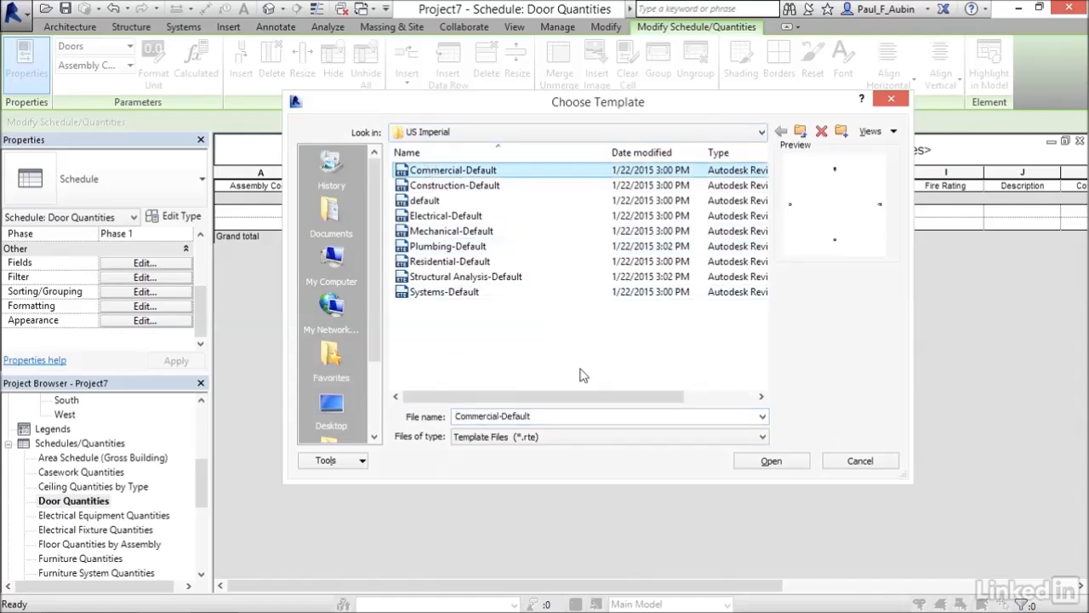
left_click(753, 464)
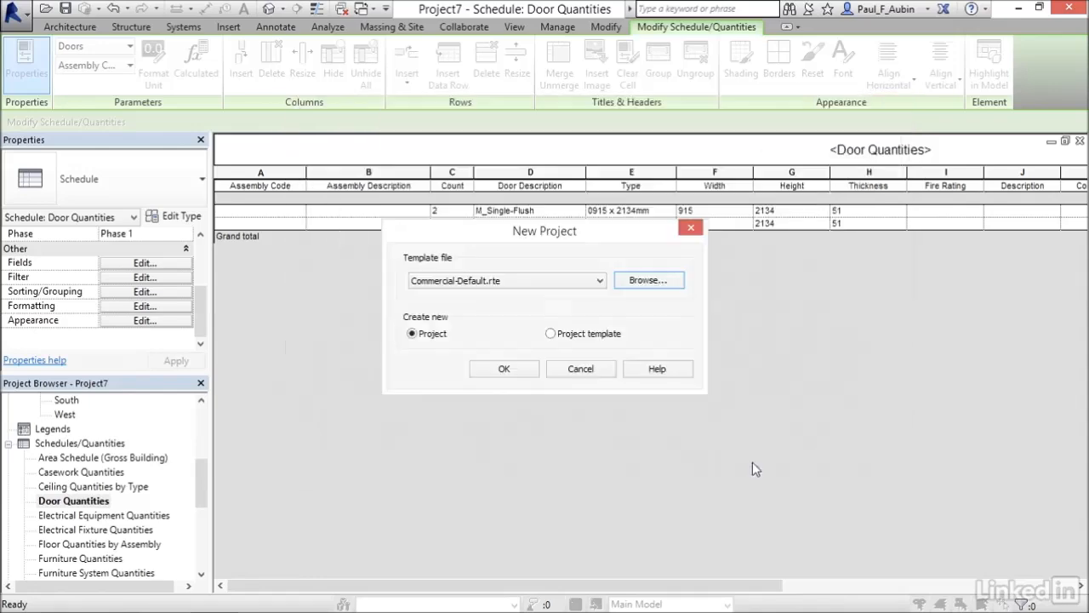
left_click(504, 368)
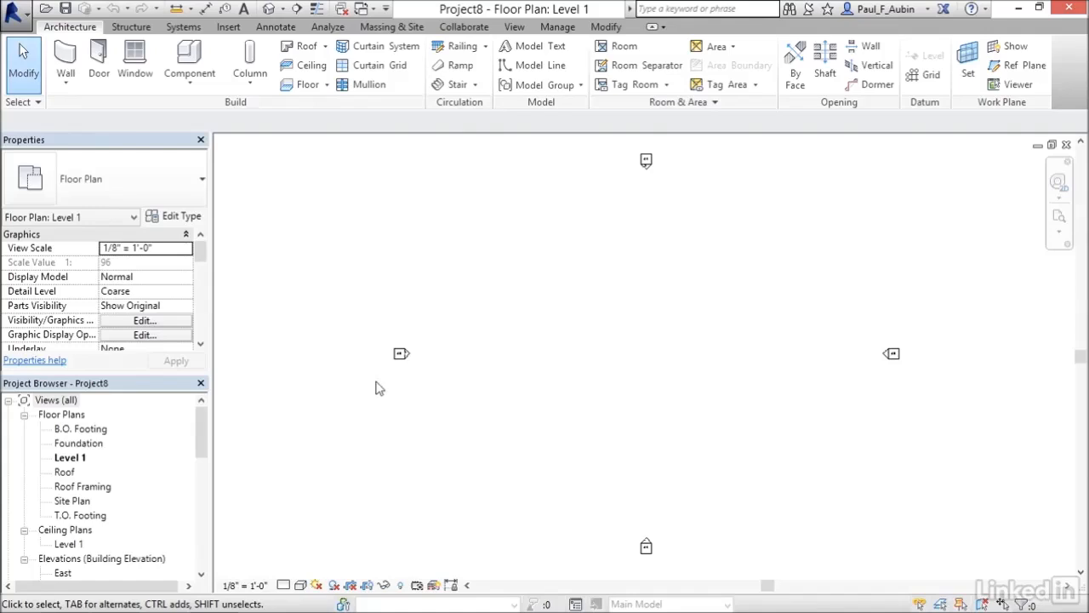
Examine the sheet and detail references on the west and south elevation markers in the Level 1 floor plan
scroll(405, 371, "up", 5)
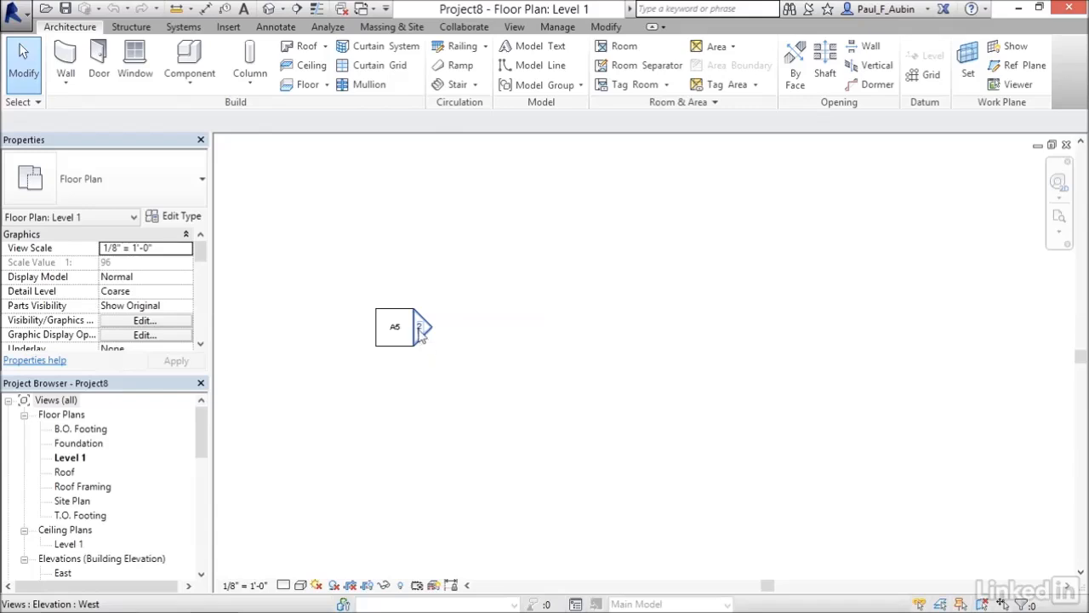
scroll(451, 348, "down", 5)
middle_click_drag(649, 421, 553, 249)
scroll(629, 387, "up", 4)
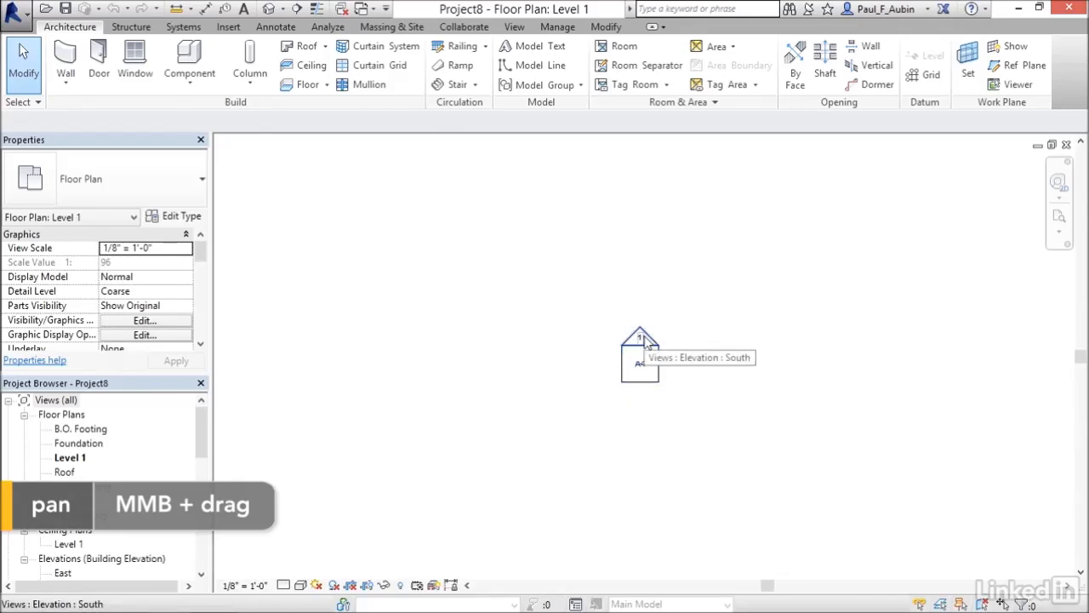
Expand sheets A4 - Elevations and A5 - Elevations to see their placed views, and open sheet A4 - Elevations
left_click(202, 429)
left_click_drag(204, 430, 204, 445)
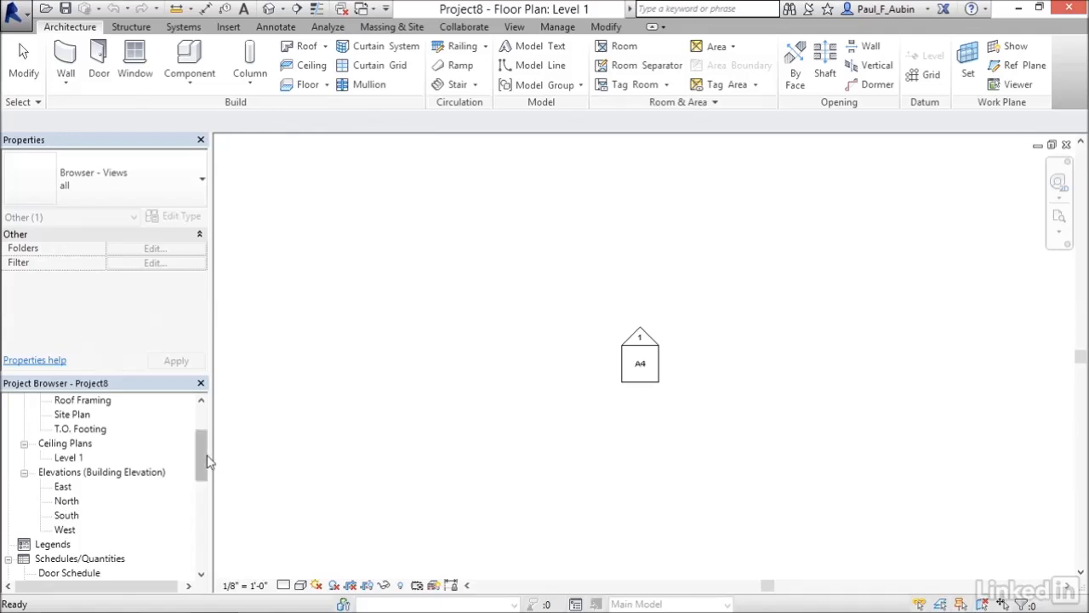
left_click_drag(204, 462, 204, 514)
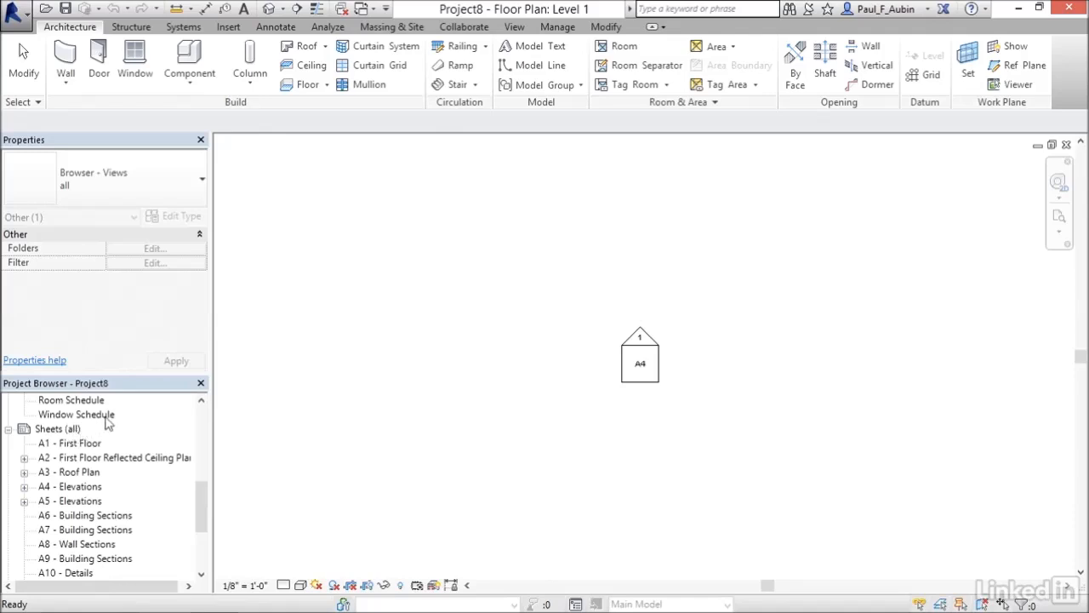
left_click(24, 487)
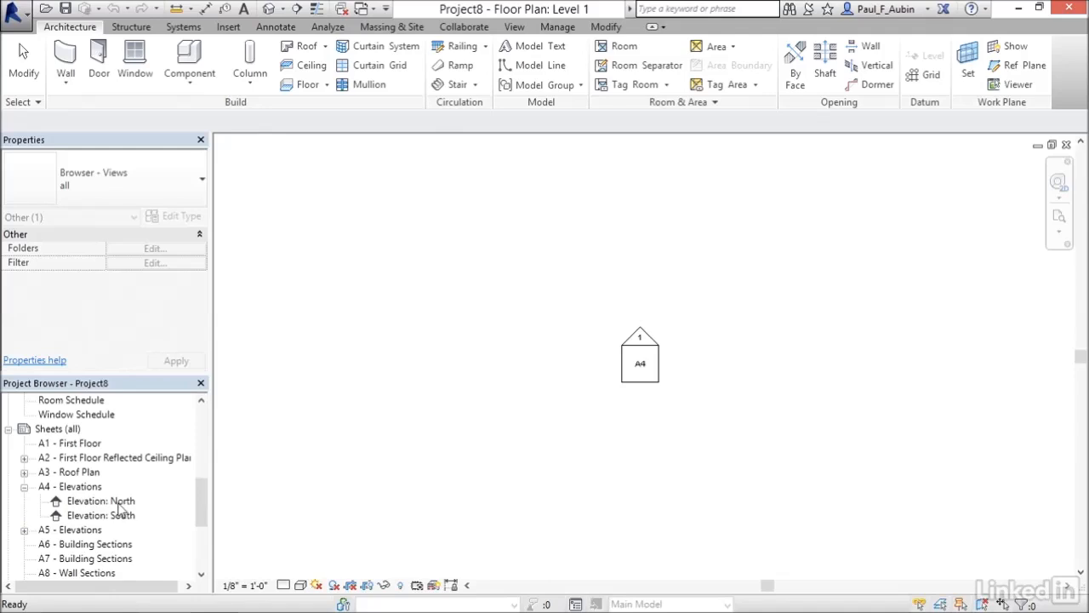
left_click(25, 531)
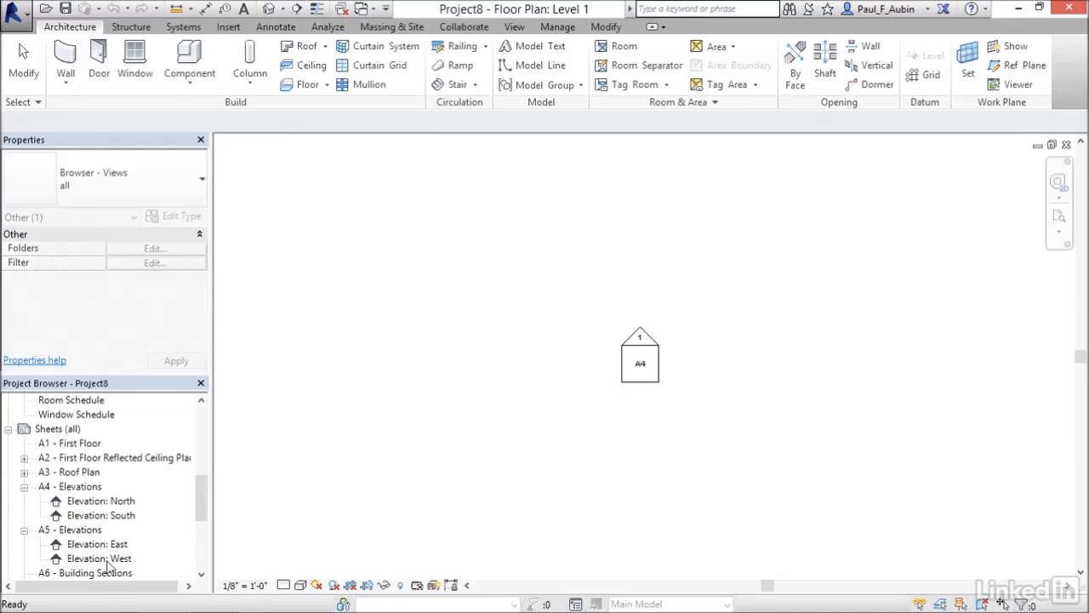
left_click(112, 501)
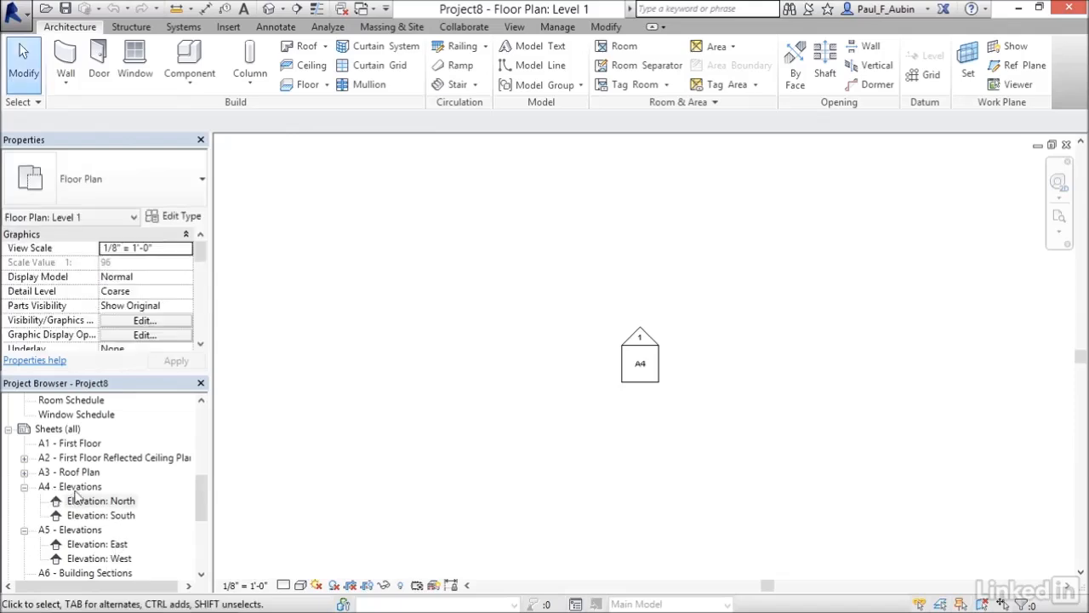
double_click(80, 487)
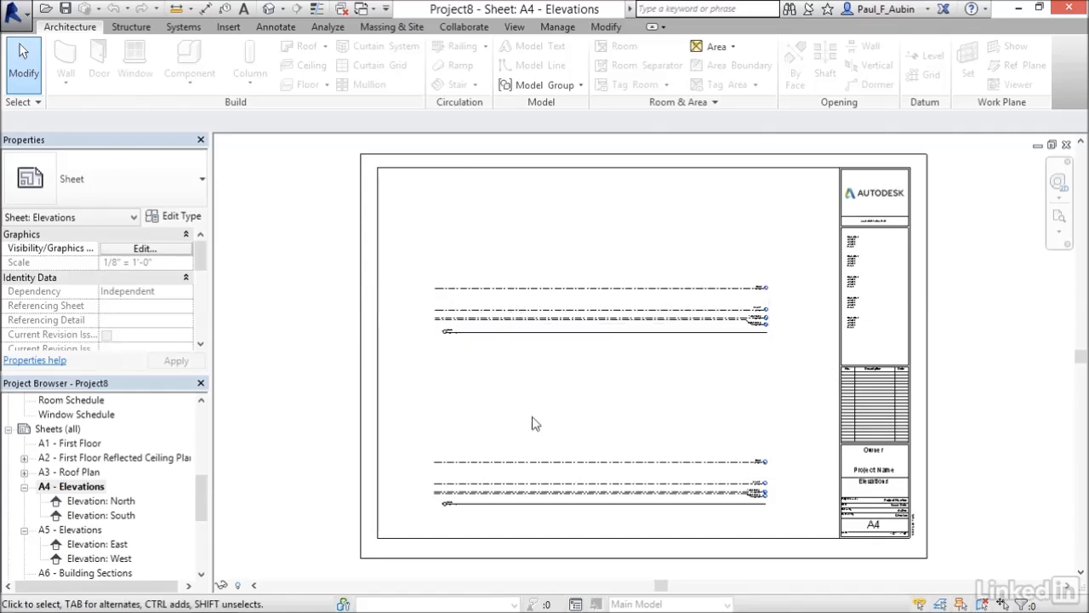
Return to the Level 1 floor plan and bring all four elevation markers into view
left_click_drag(201, 504, 209, 433)
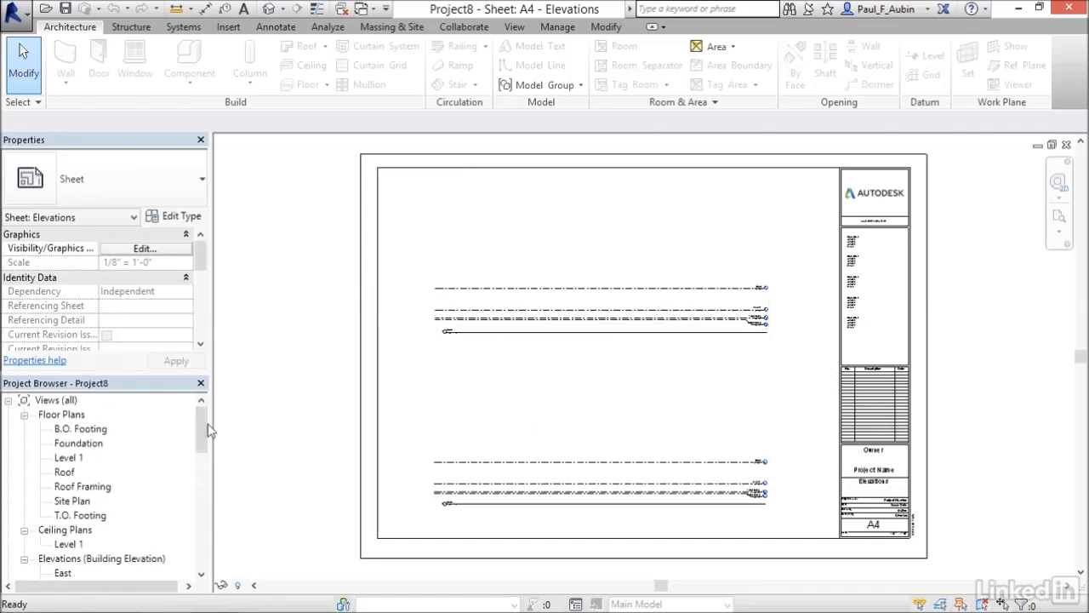
double_click(68, 458)
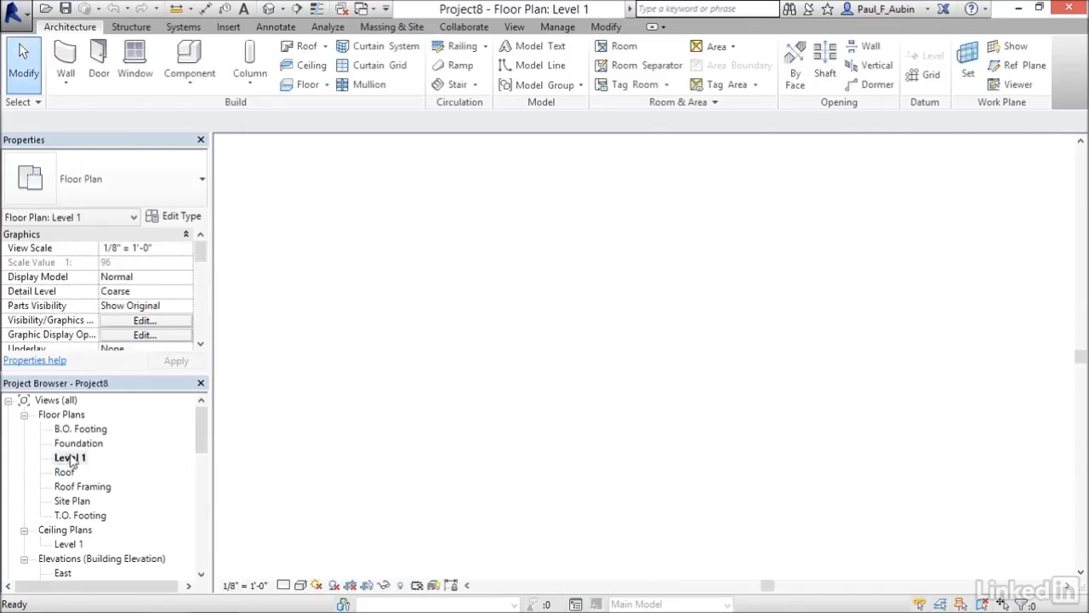
scroll(606, 257, "down", 2)
middle_click_drag(687, 228, 689, 525)
scroll(681, 464, "down", 2)
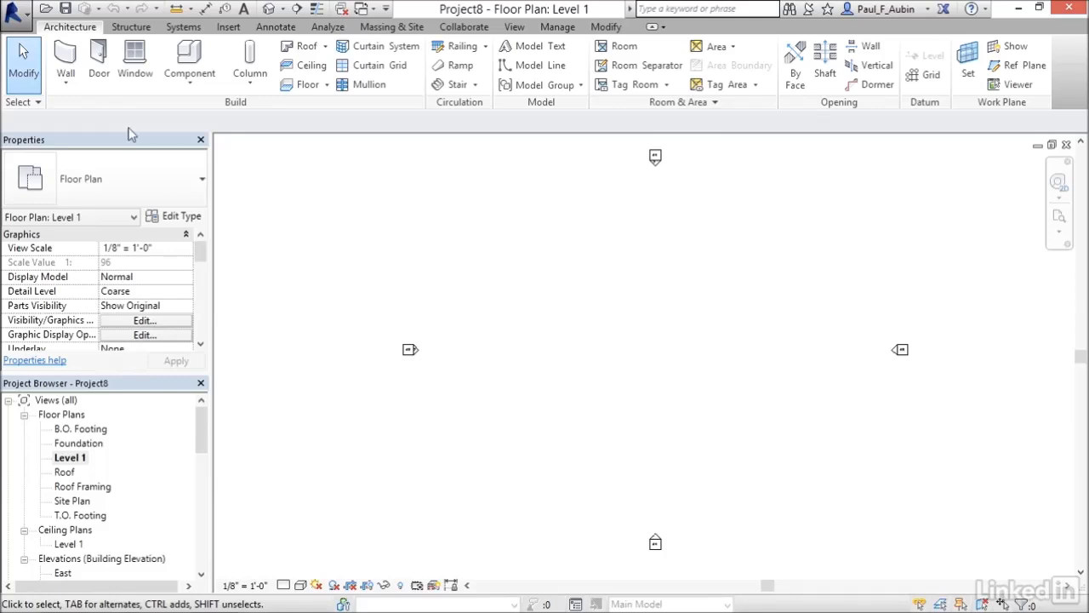
Draw a rectangle of Generic - 8" walls about 53' by 36'-6" between the elevation markers, with a Single-Flush 36" x 84" door in the south wall
left_click(66, 61)
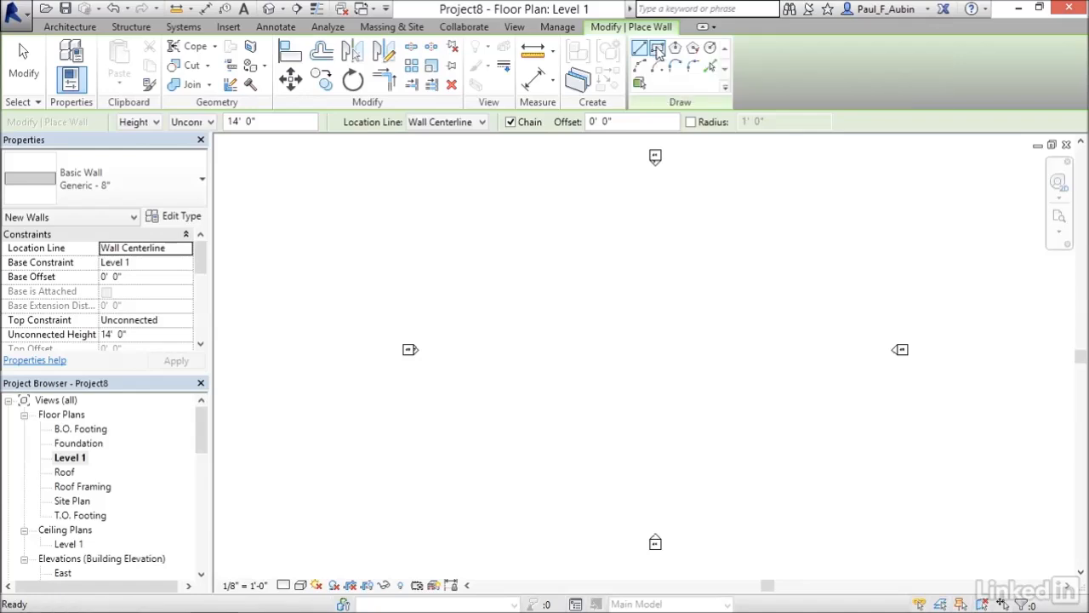
left_click(658, 49)
left_click(559, 285)
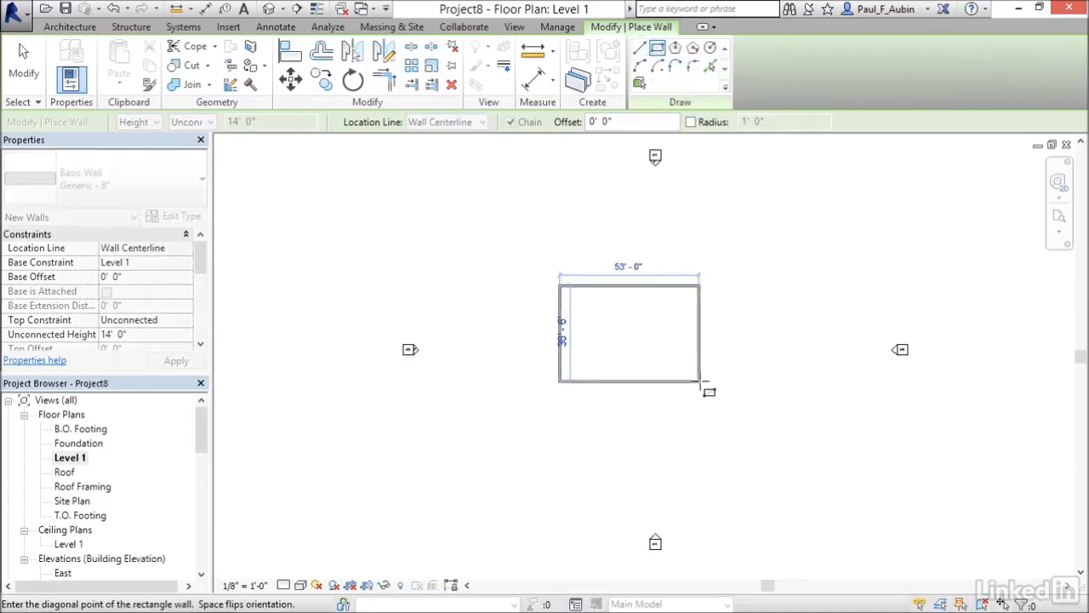
left_click(701, 382)
left_click(25, 63)
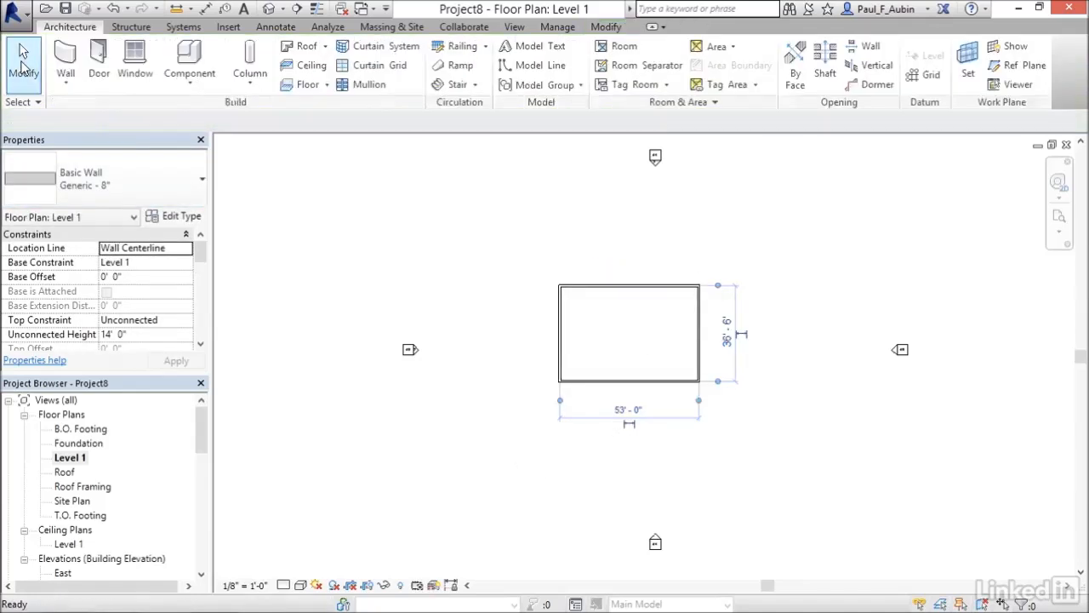
left_click(99, 77)
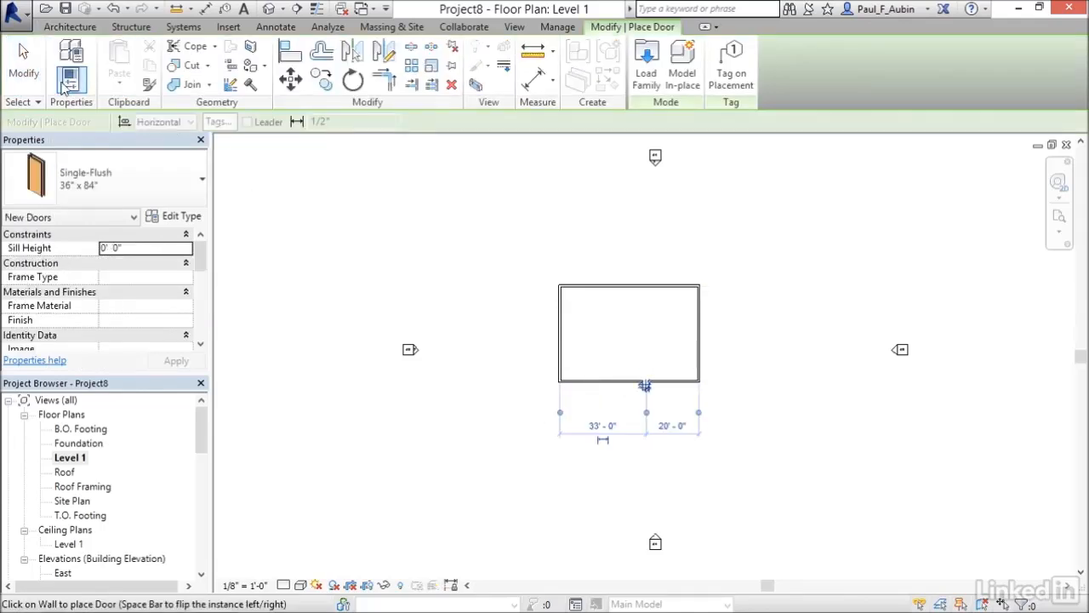
left_click(24, 63)
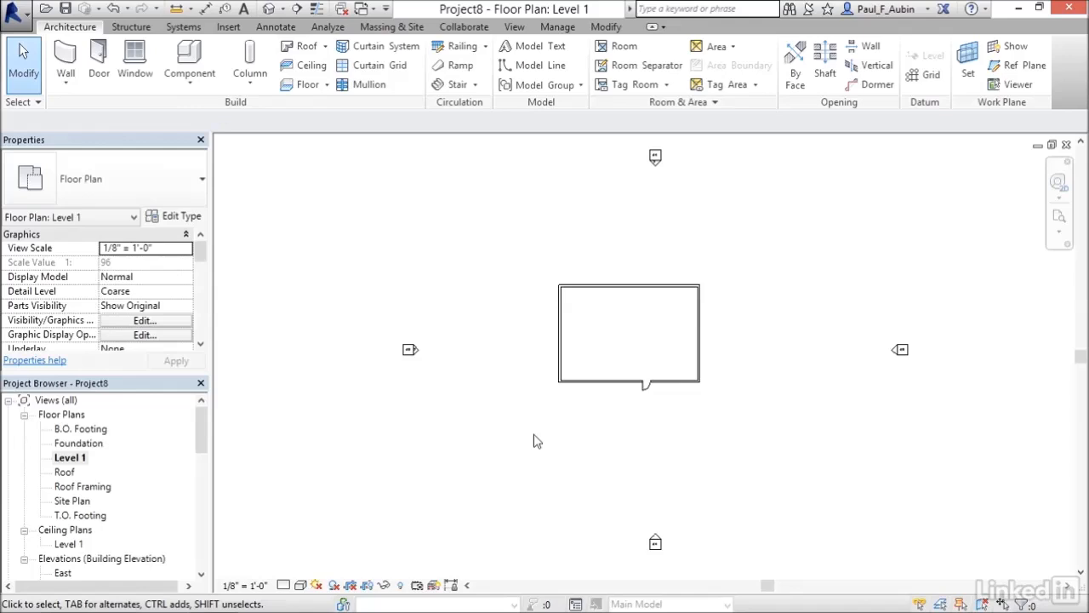
Open sheet A4 - Elevations to view the North and South elevations of the walls and door
left_click_drag(202, 429, 205, 509)
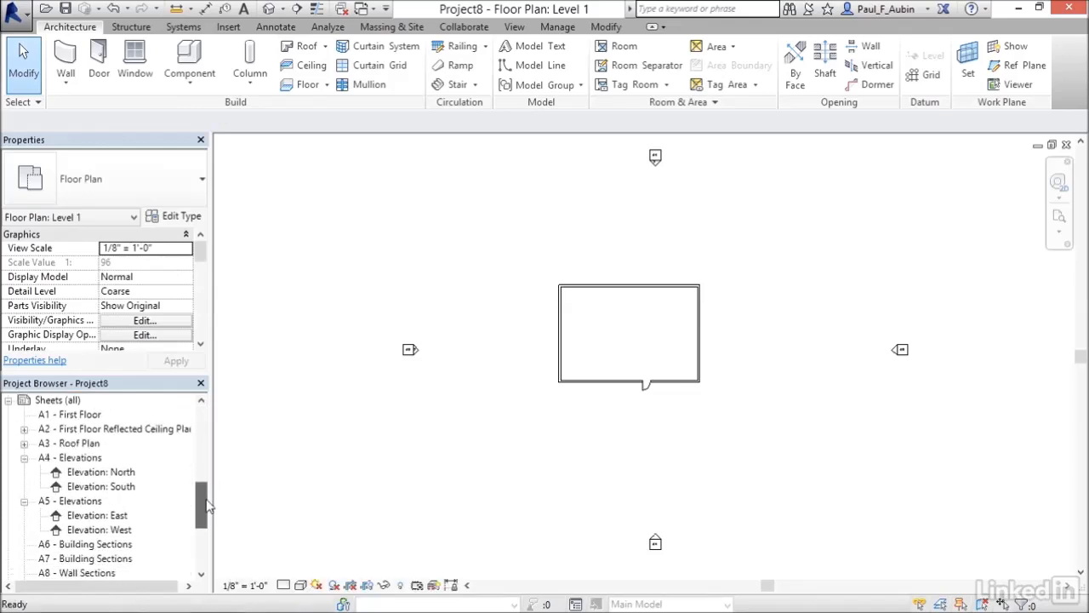
double_click(76, 458)
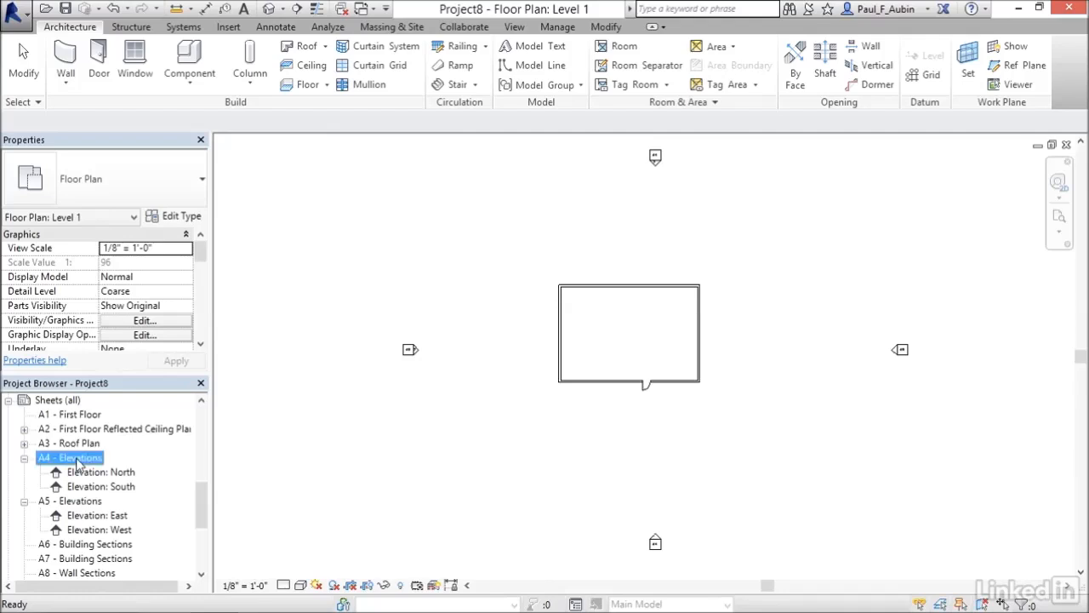